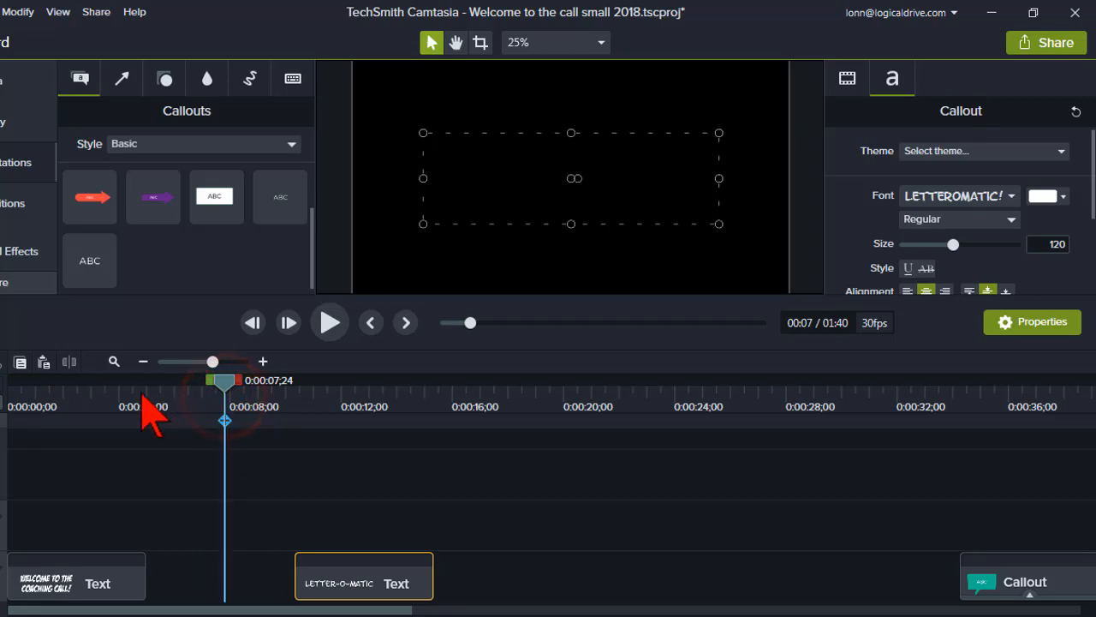
Step: Preview the "Welcome to the coaching call!" title at 0:00:04;03 and select it on the canvas to examine its text properties
click(122, 399)
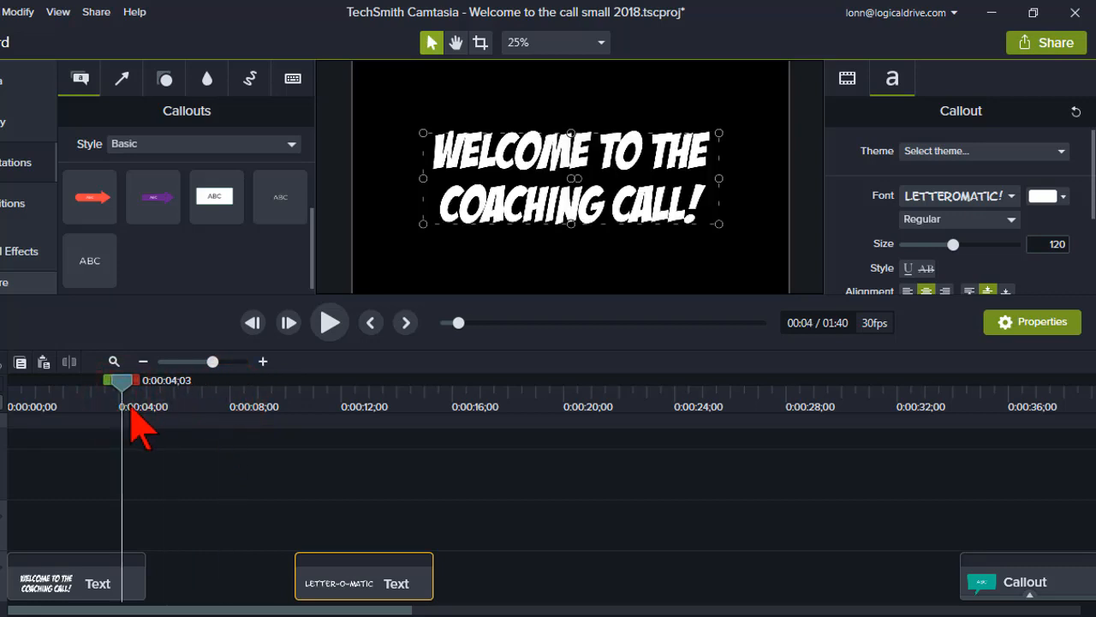
click(90, 503)
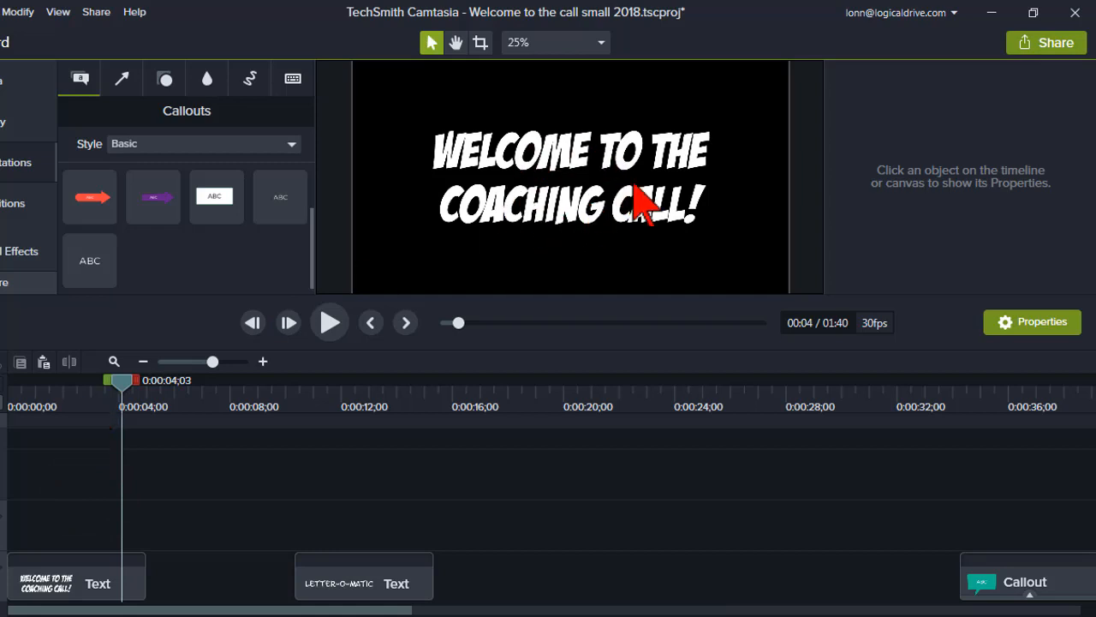
click(551, 168)
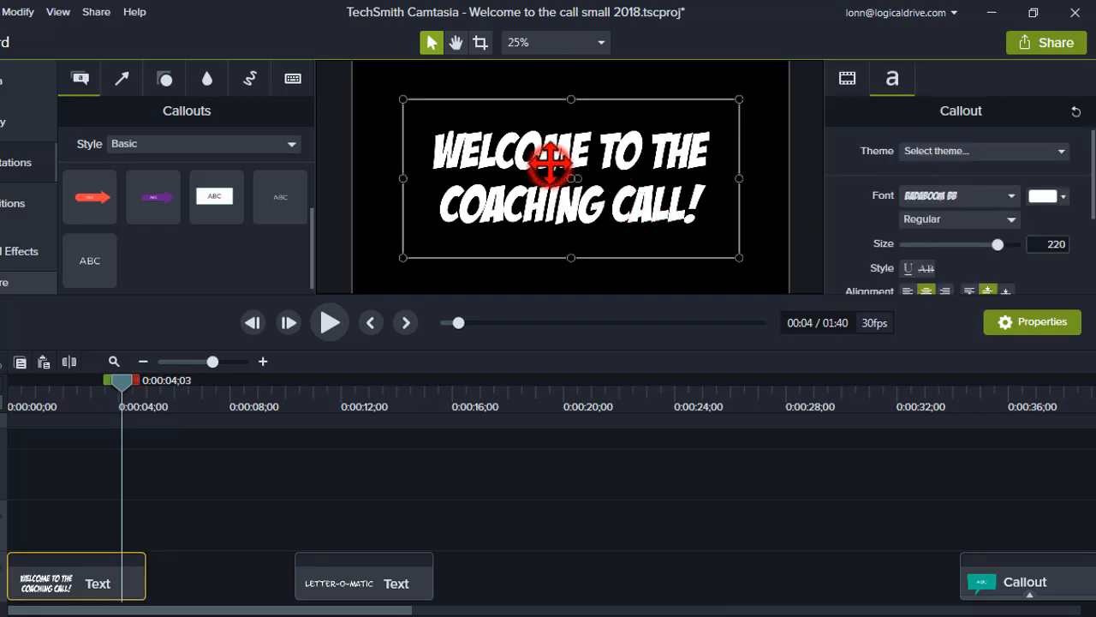
Step: Position the playhead in the empty gap at 0:00:06;04 and list callouts of all styles in the annotations library
click(179, 397)
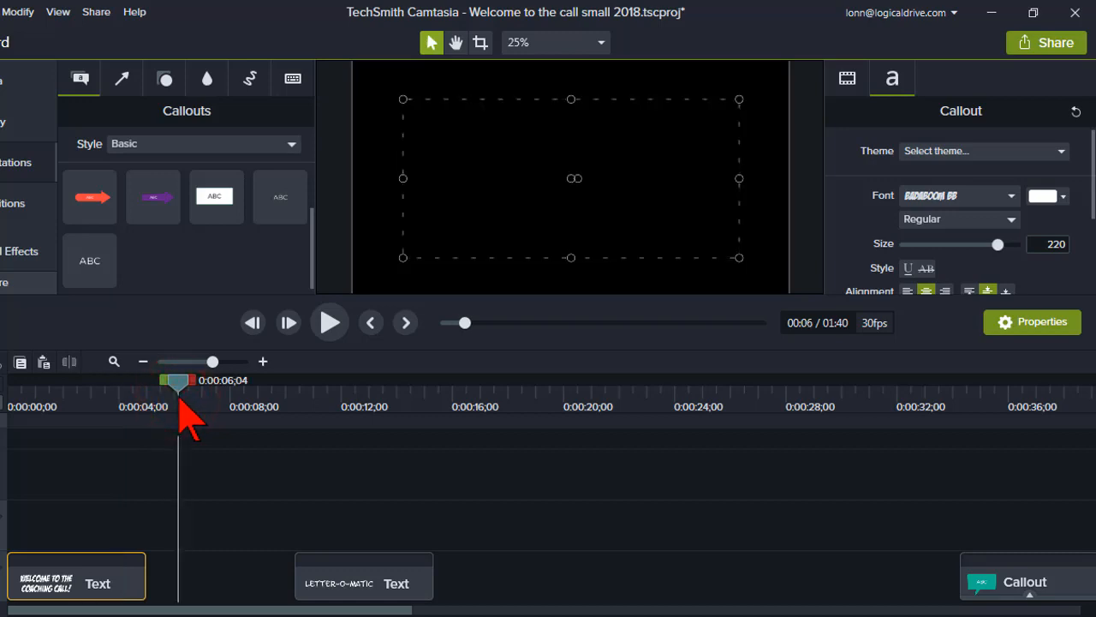
click(176, 379)
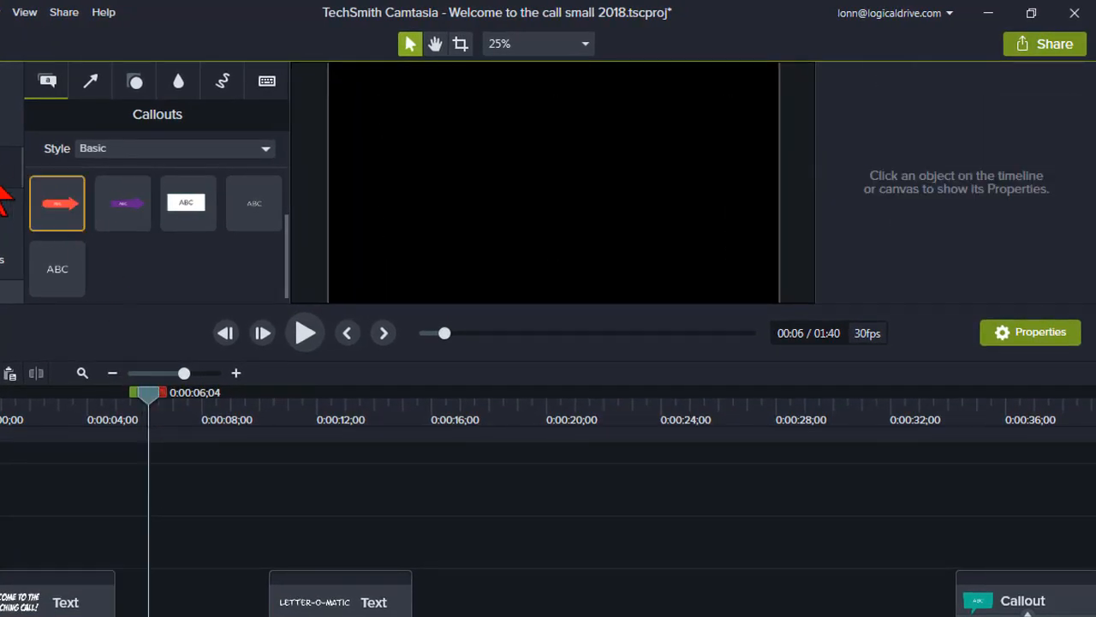
click(4, 167)
click(4, 168)
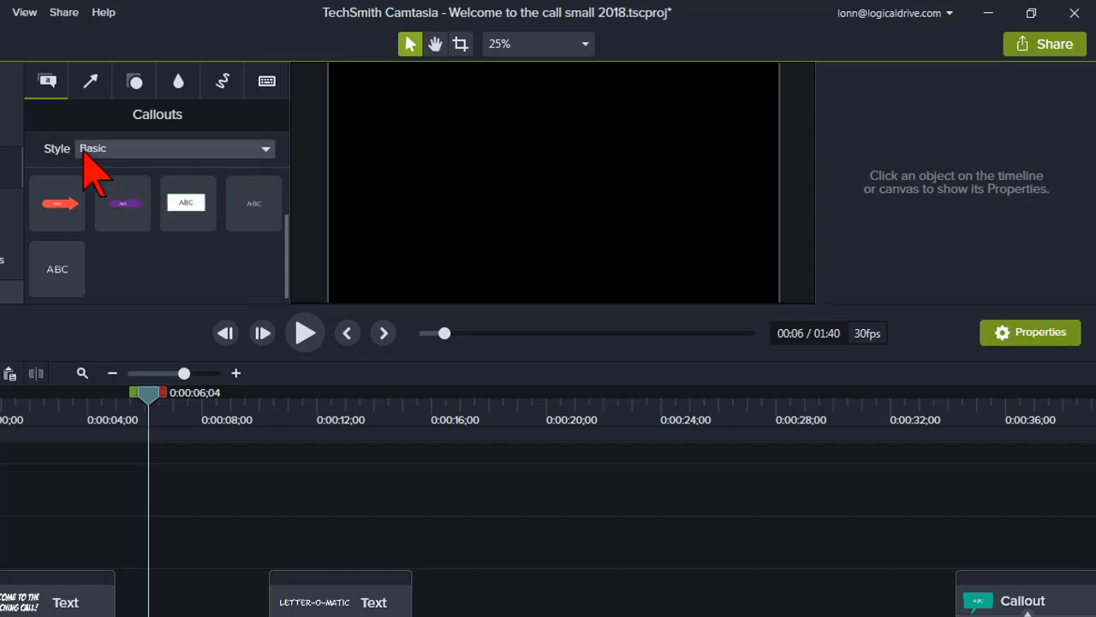
click(266, 150)
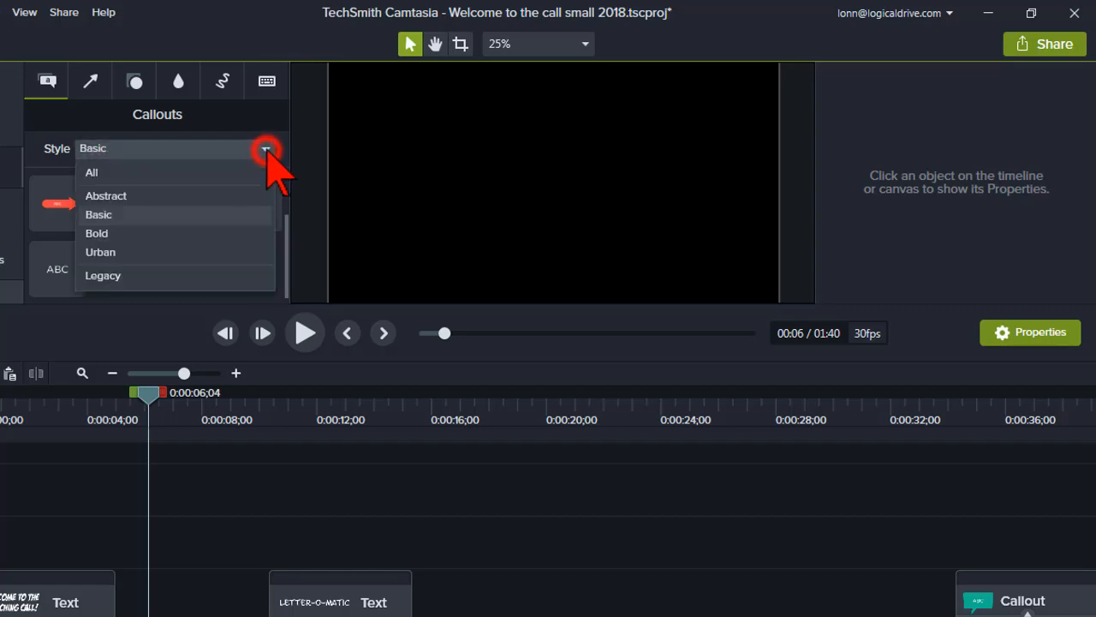
click(255, 171)
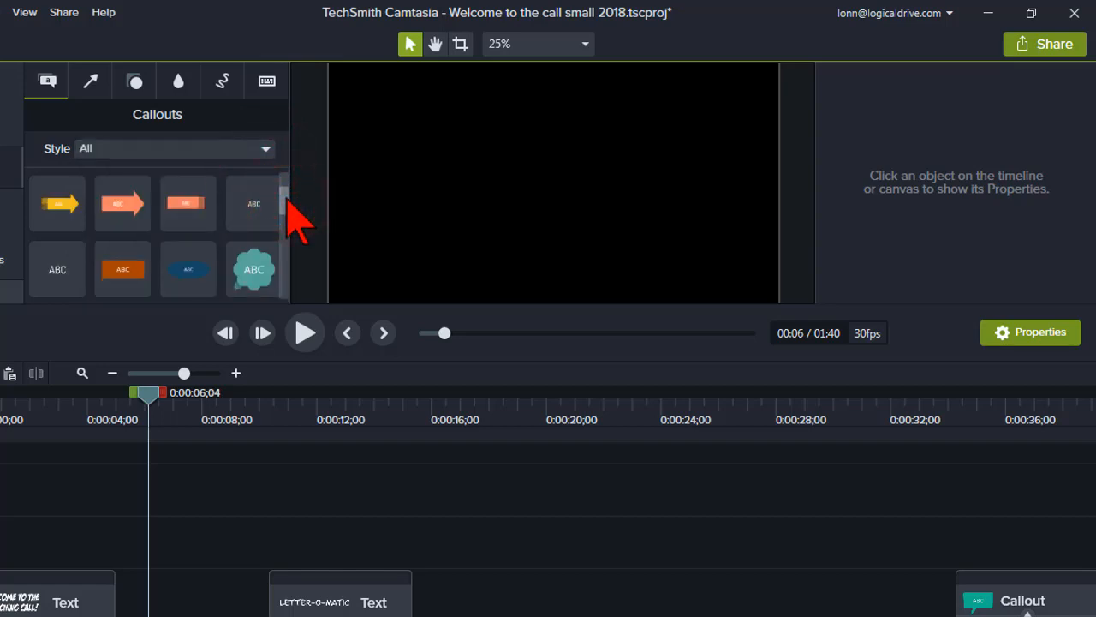
Step: Look through the callout library for the different small and large plain-text ABC callouts
drag(256, 200, 257, 221)
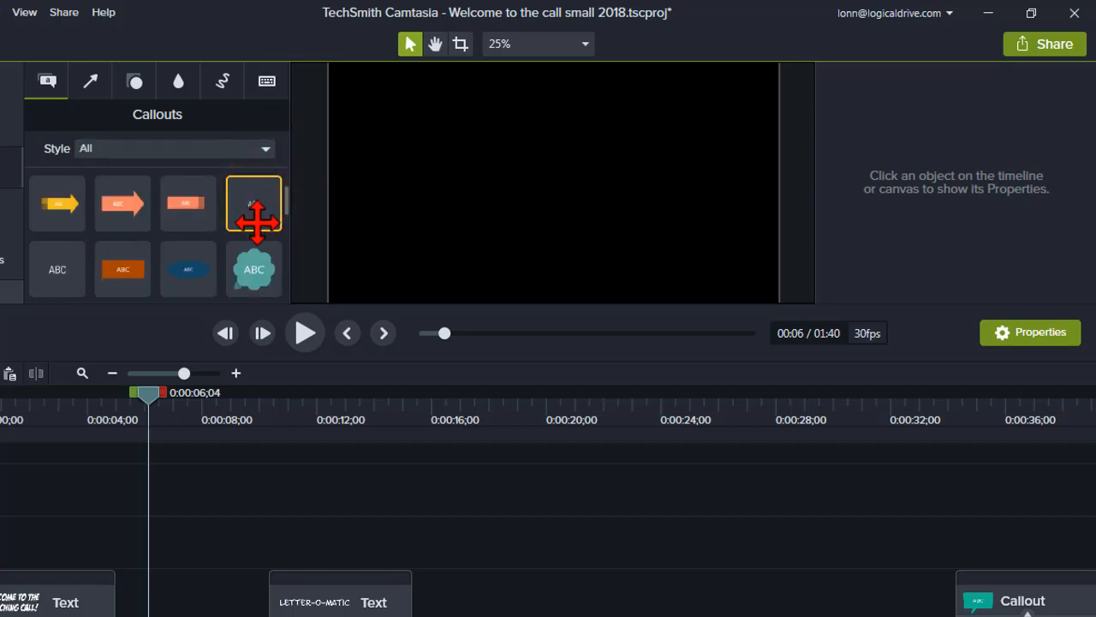
click(61, 284)
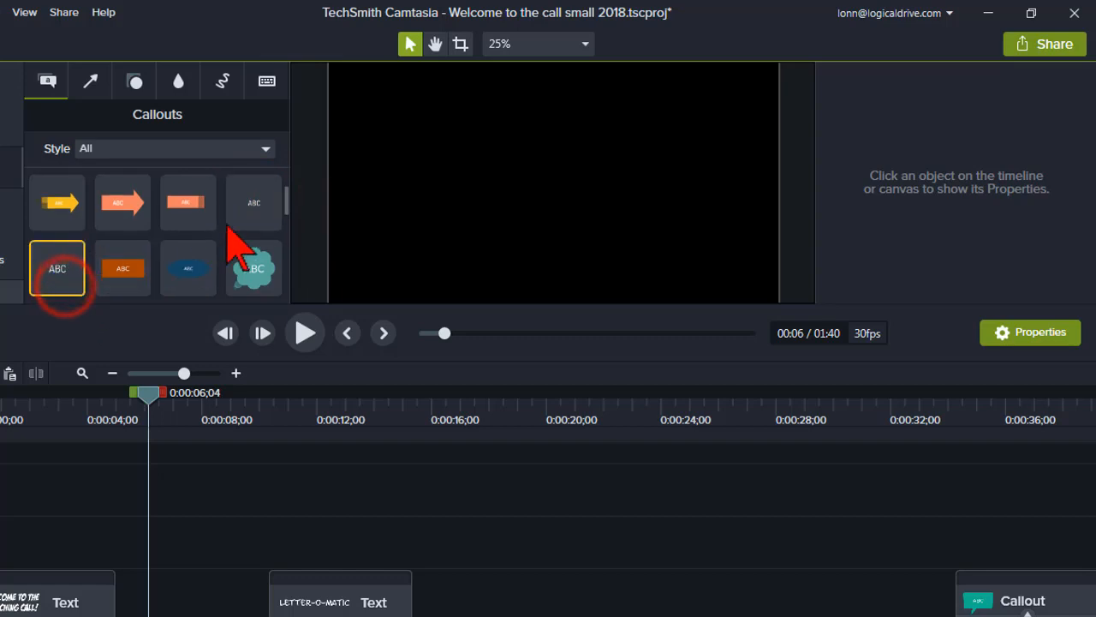
drag(286, 206, 44, 245)
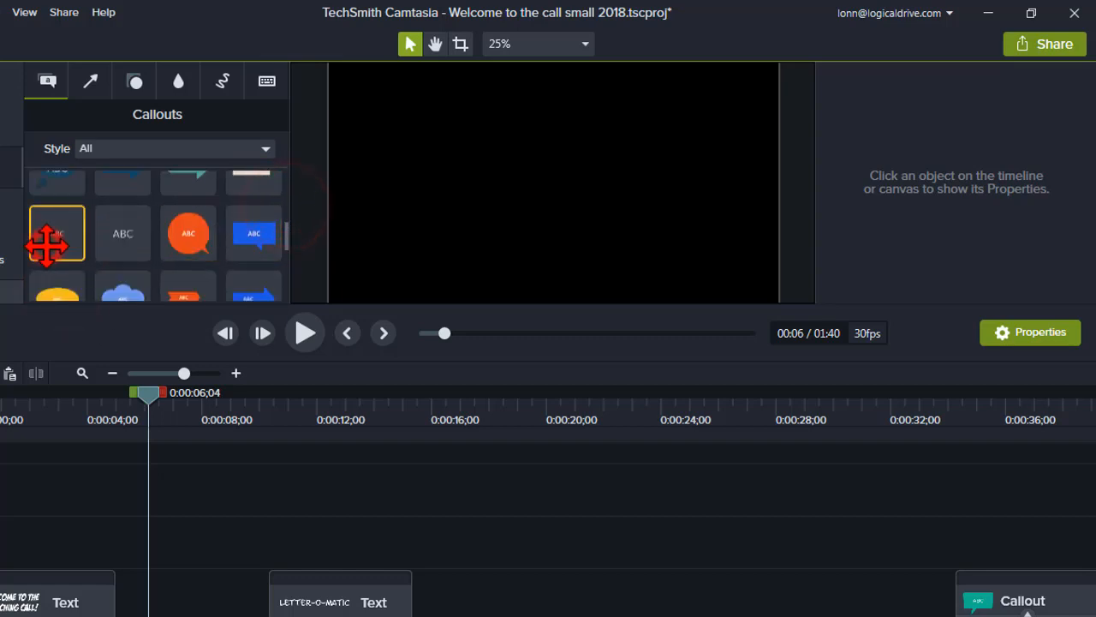
click(285, 240)
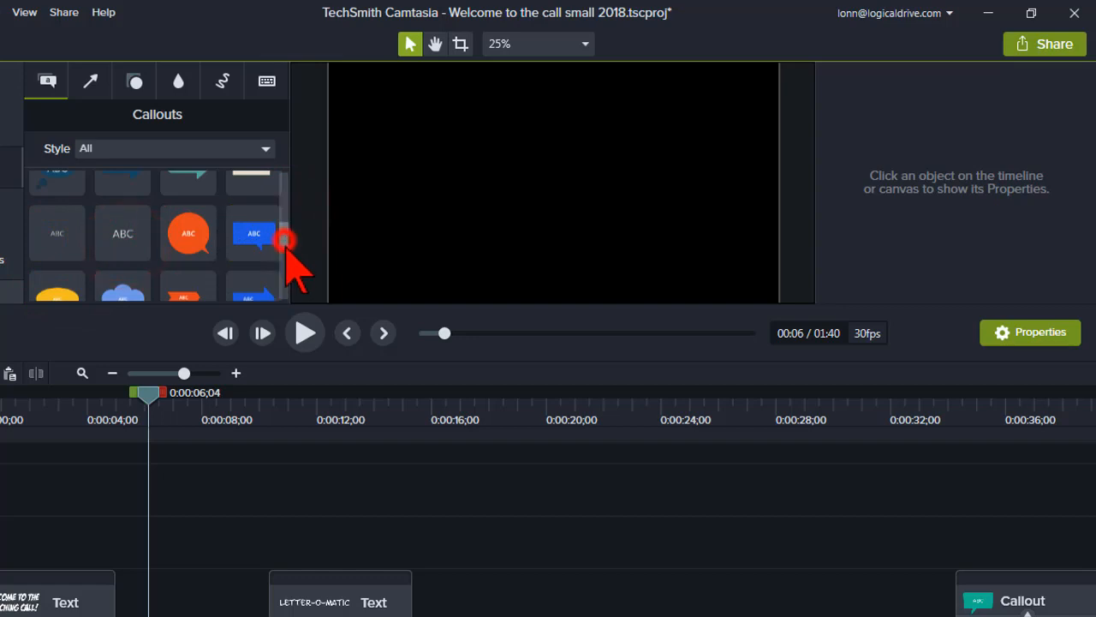
drag(285, 241, 159, 251)
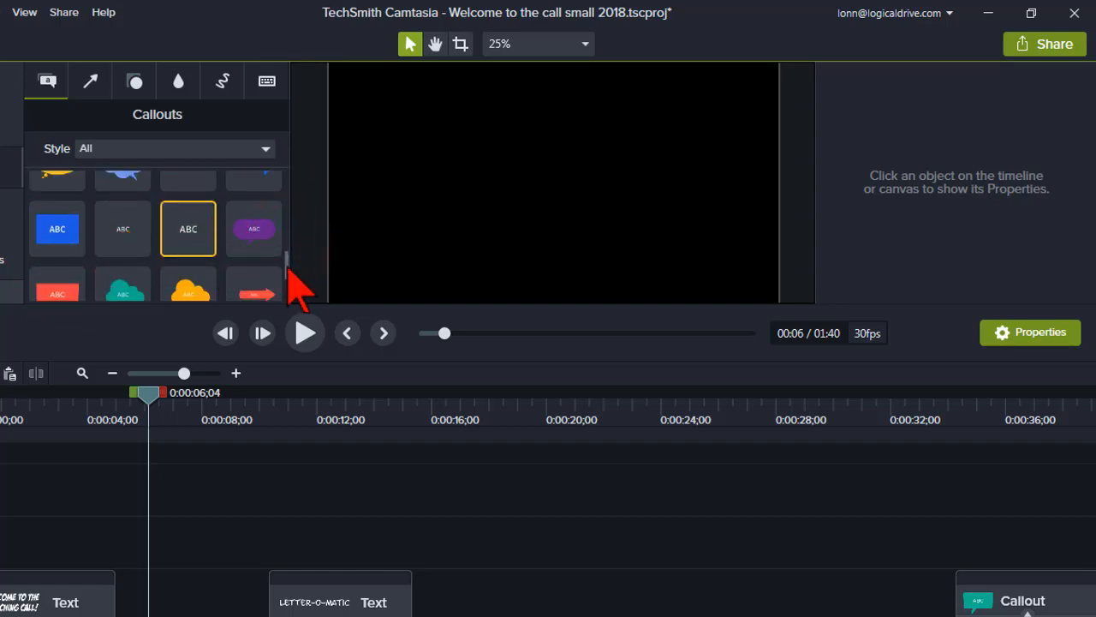
drag(288, 269, 294, 211)
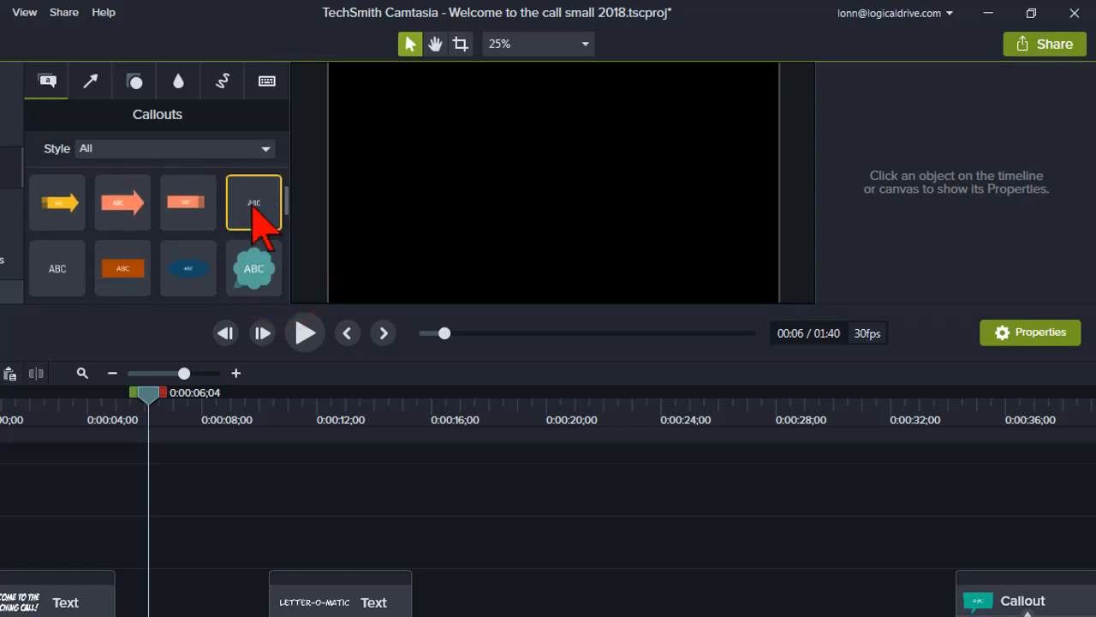
Step: Add the first small and large plain-text callouts at 0:00:06;04 and place the larger one beneath the smaller on the canvas
click(275, 216)
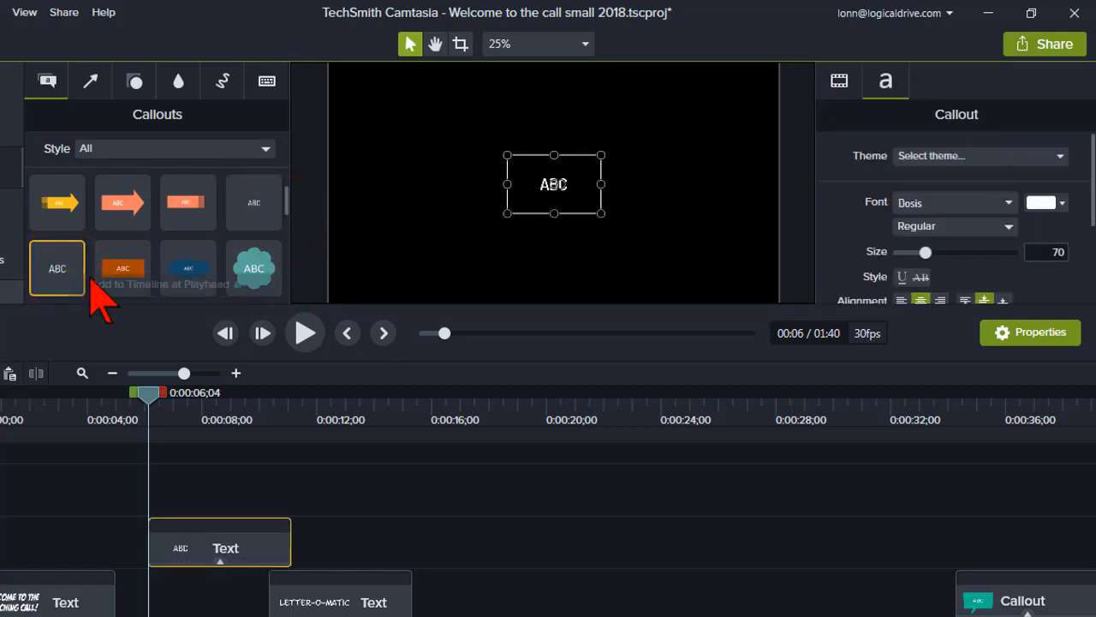
click(81, 290)
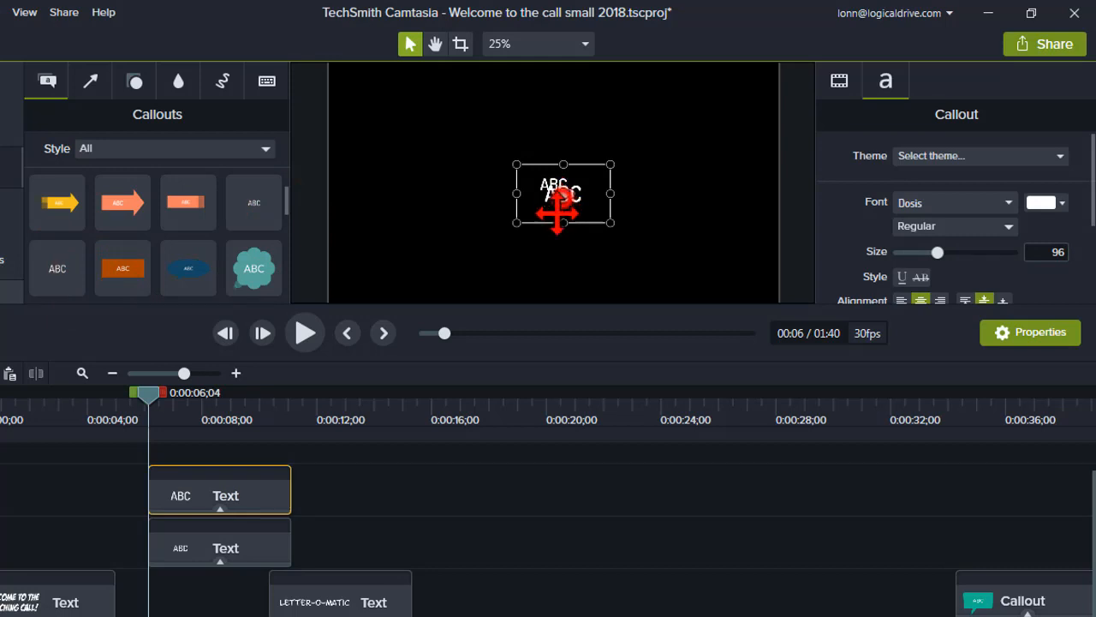
drag(562, 199, 553, 238)
Step: Select each of the two new text clips at 0:00:08;13 to compare their font and size
click(215, 407)
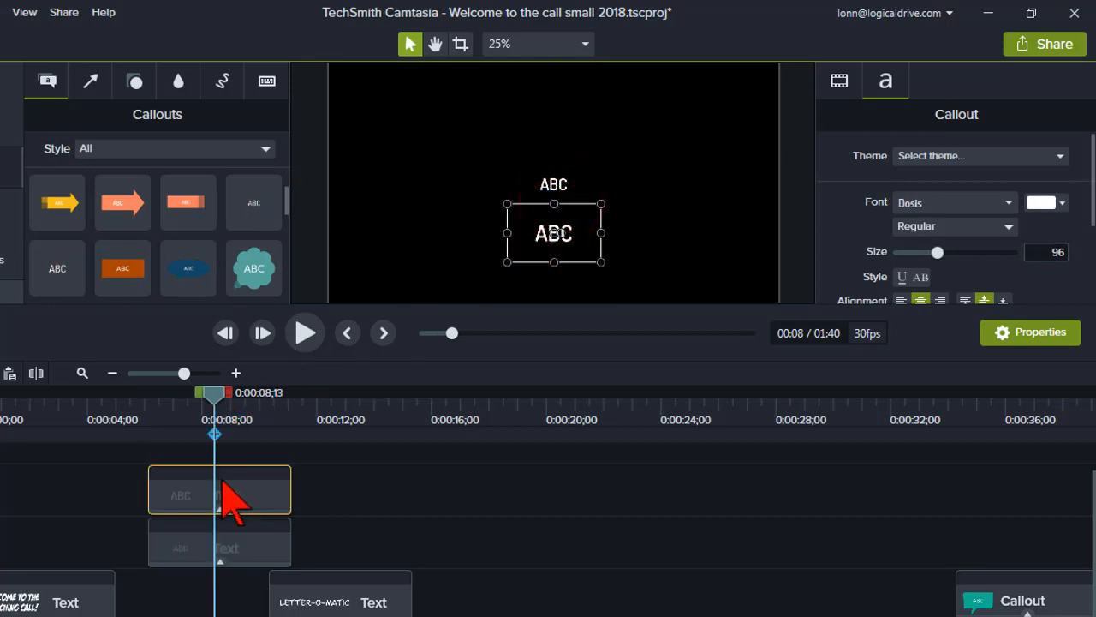
click(223, 484)
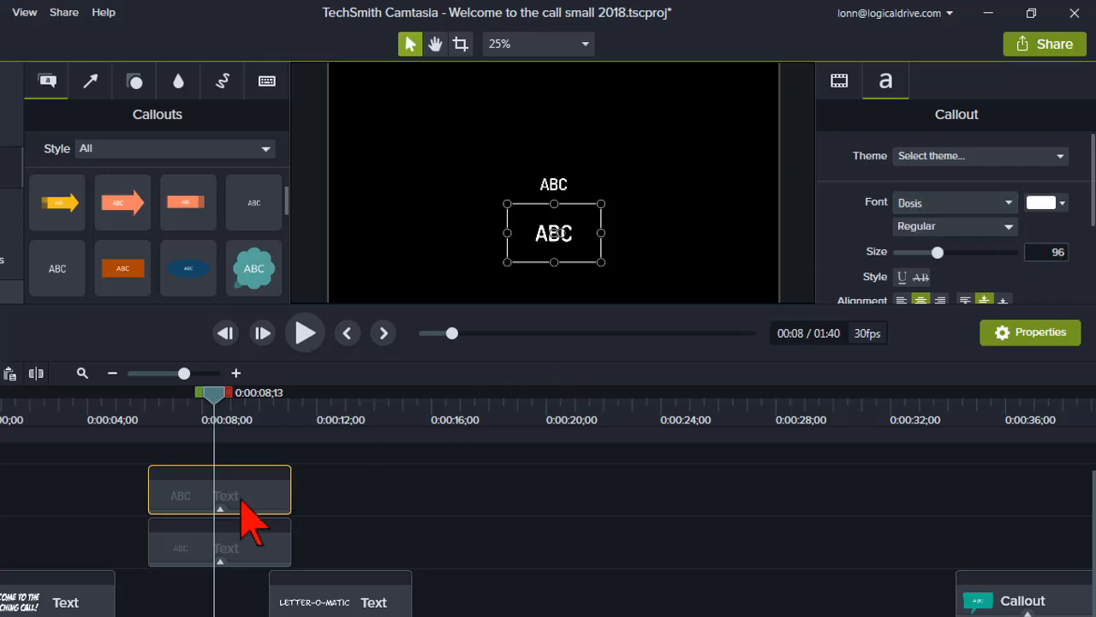
click(224, 548)
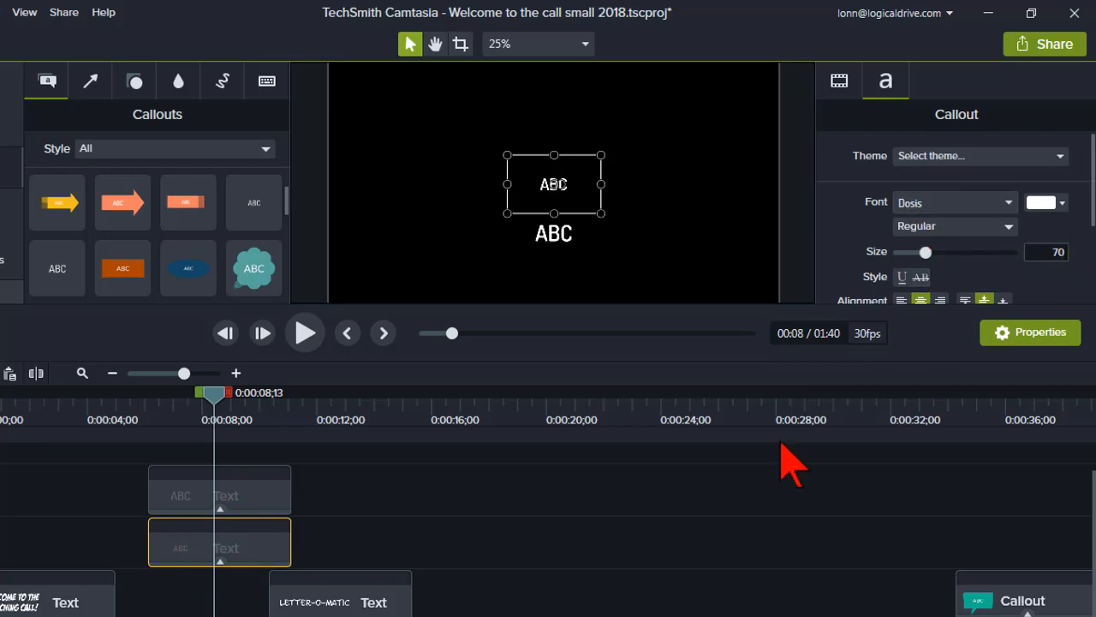
Step: Move the LETTER-O-MATIC clip to about 0:00:24 and add the second small plain-text callout at 0:00:11;29
drag(370, 595, 771, 598)
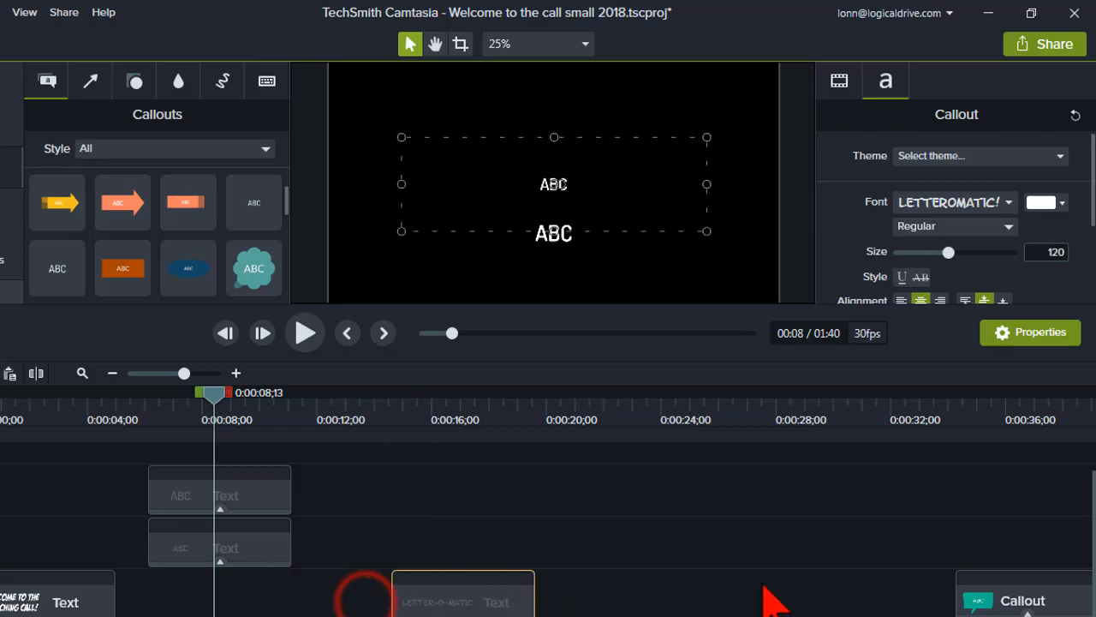
click(317, 414)
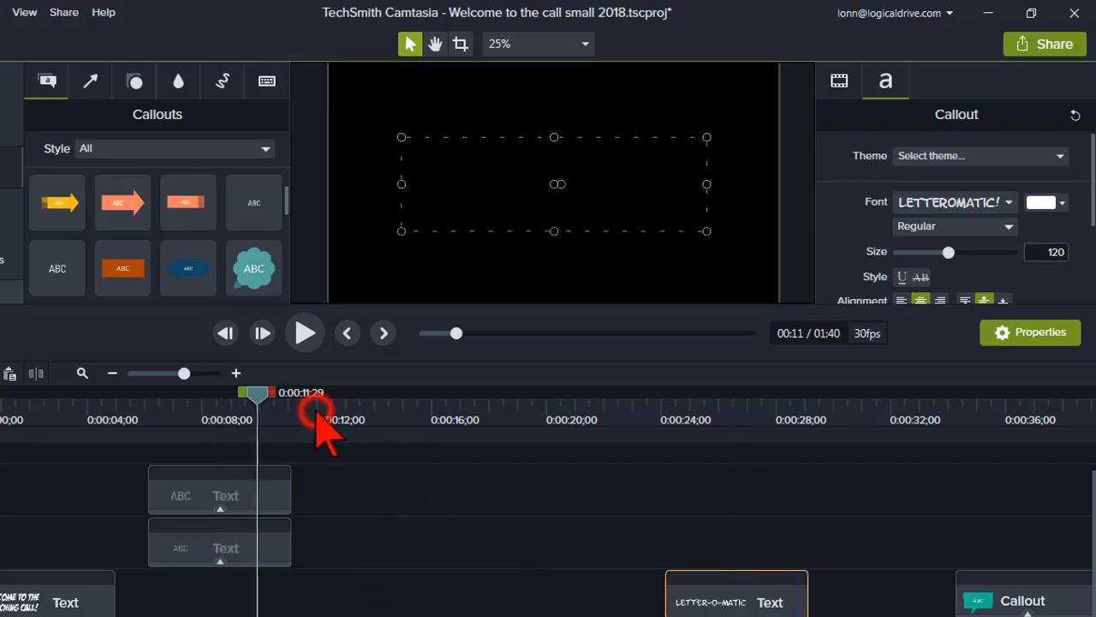
drag(286, 207, 286, 243)
click(57, 232)
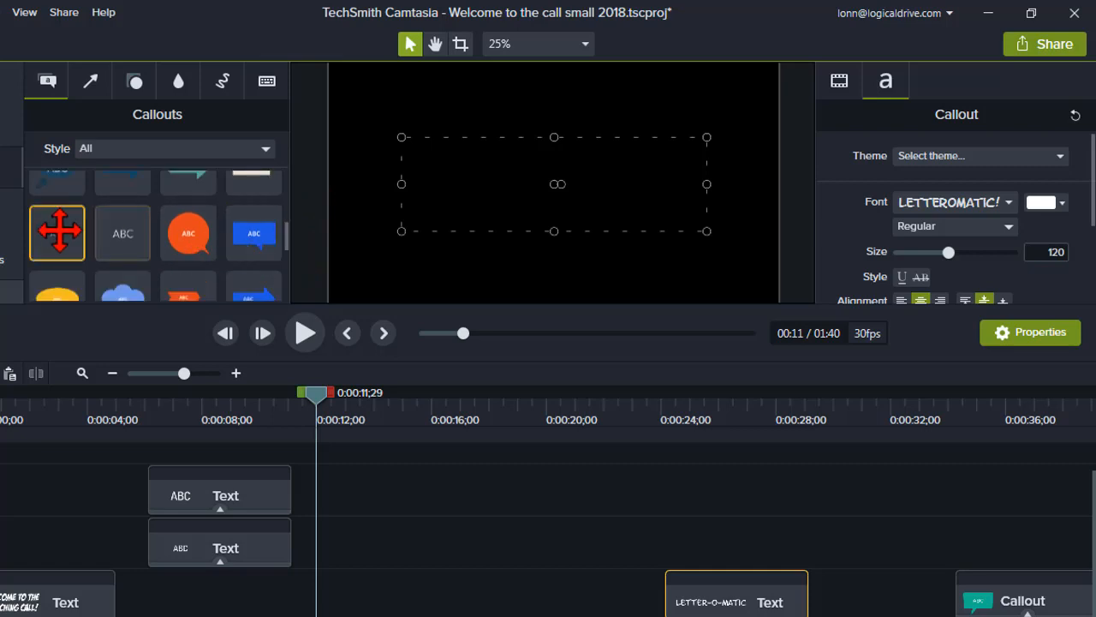
right_click(58, 232)
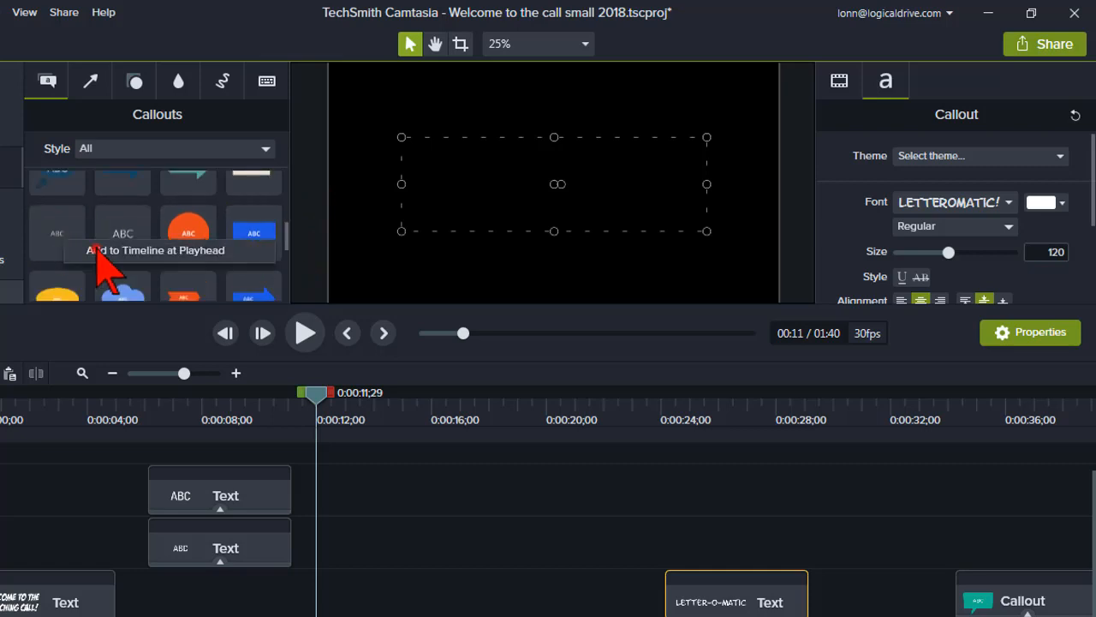
click(101, 247)
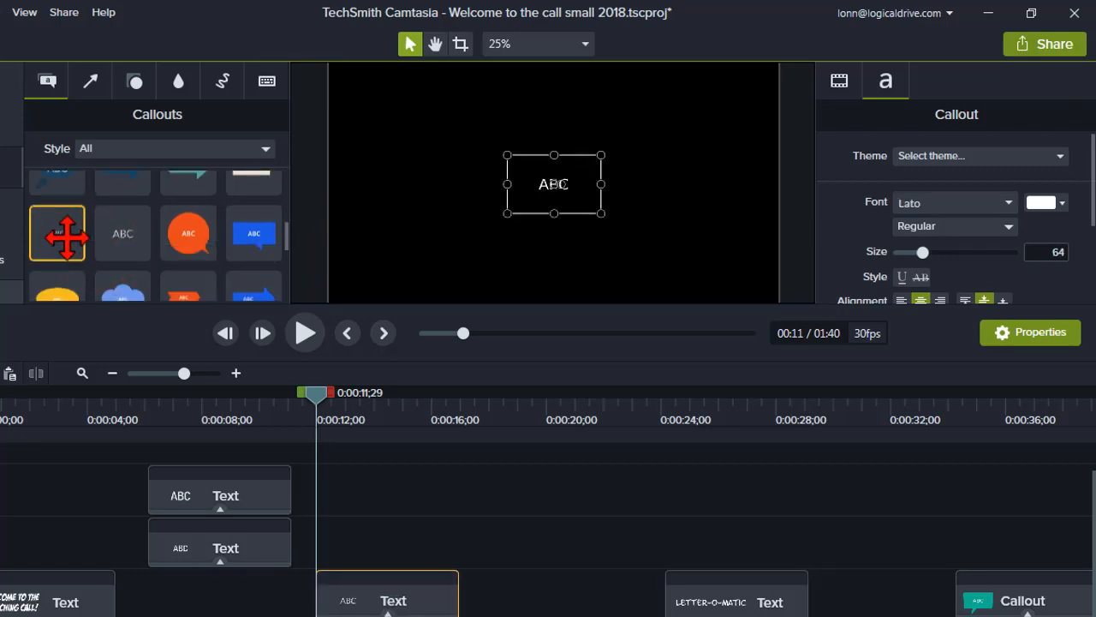
Step: Add the matching larger plain-text callout at 0:00:11;29 and place it beneath the smaller text on the canvas
right_click(137, 244)
click(171, 254)
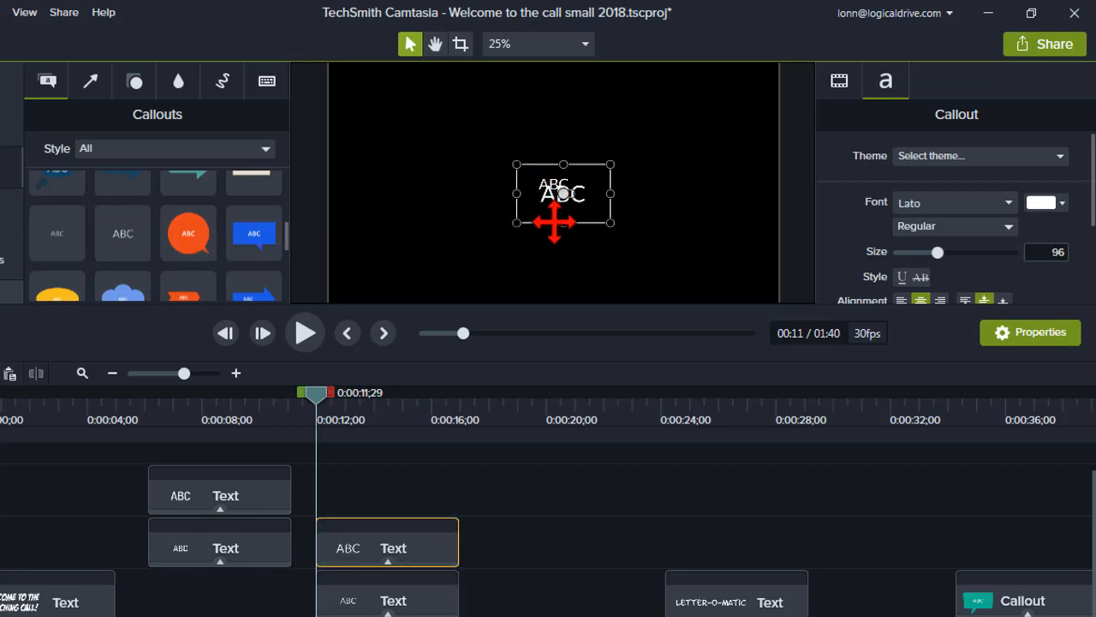
drag(552, 215, 554, 227)
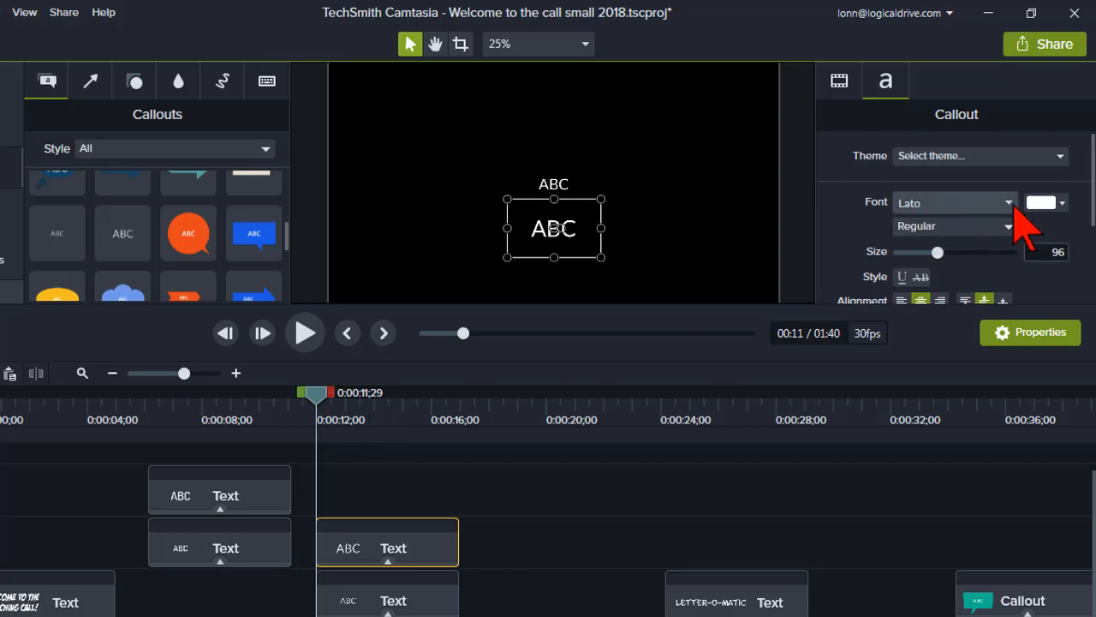
Step: Check the small text clip's properties at 0:00:11;29 and compare the next plain-text callouts with the text pair at 0:00:09;15
click(349, 606)
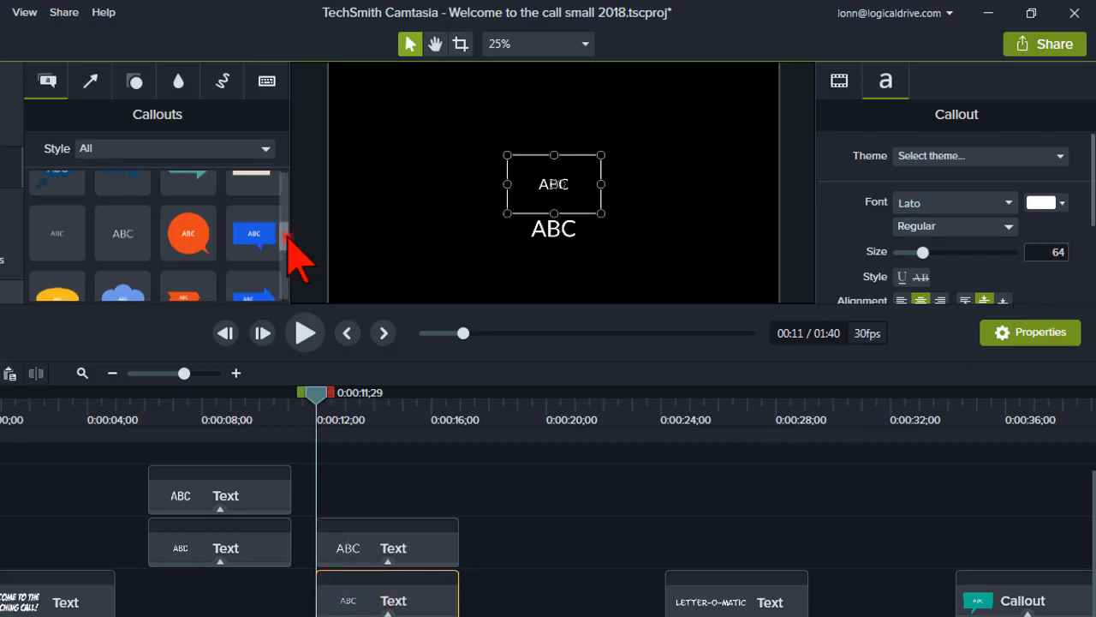
drag(289, 237, 301, 287)
click(122, 241)
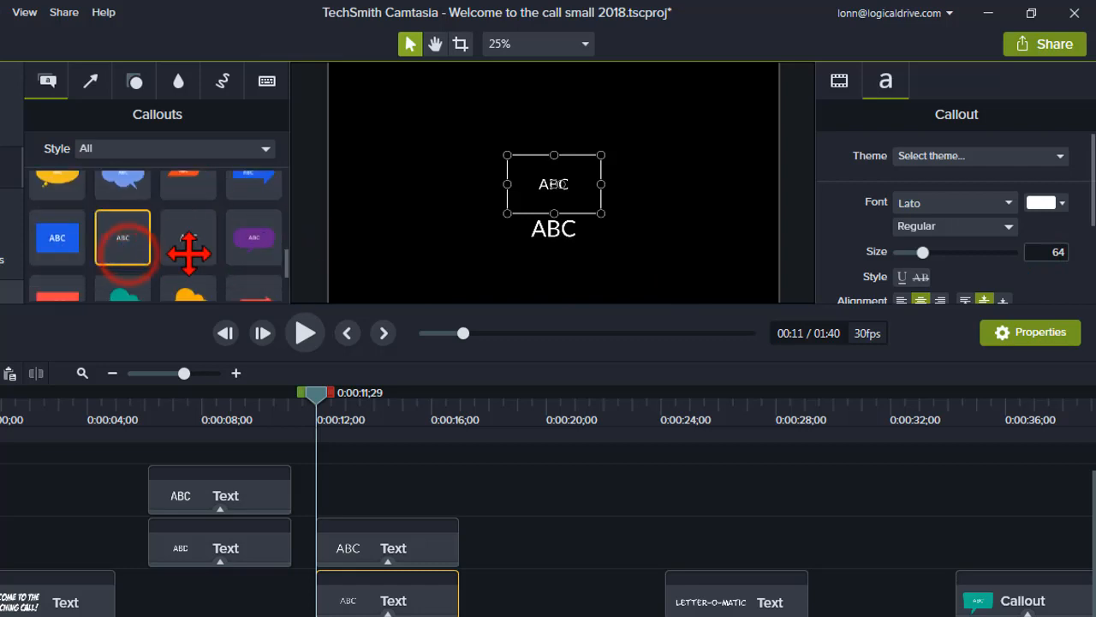
click(245, 409)
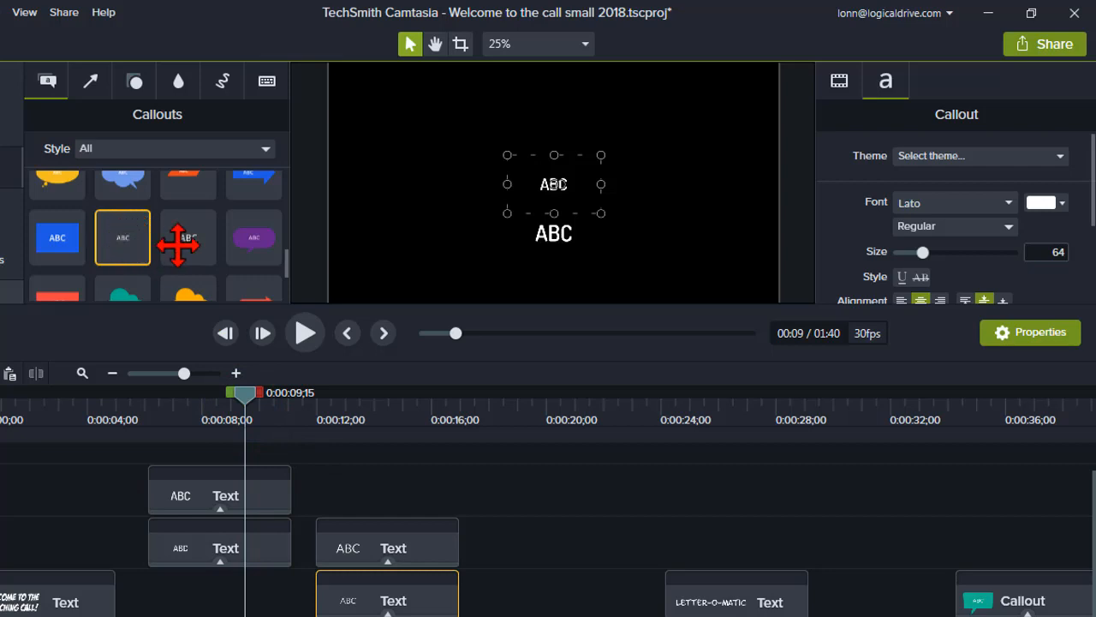
drag(291, 258, 302, 190)
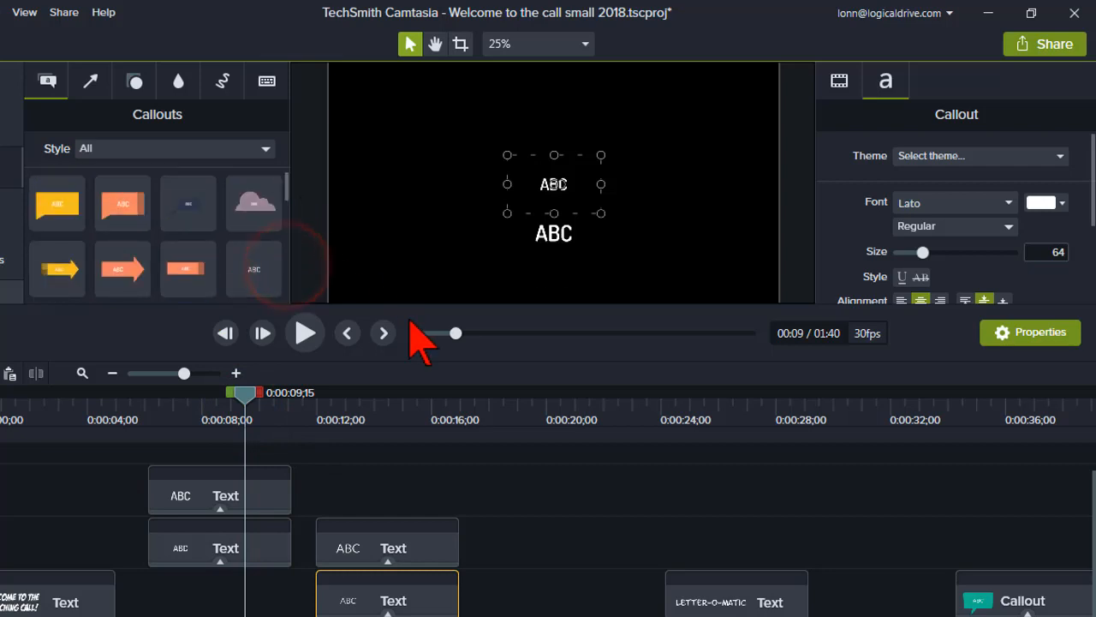
Step: Filter the callouts to the Basic style and add its small plain-text callout at 0:00:18;25
click(266, 149)
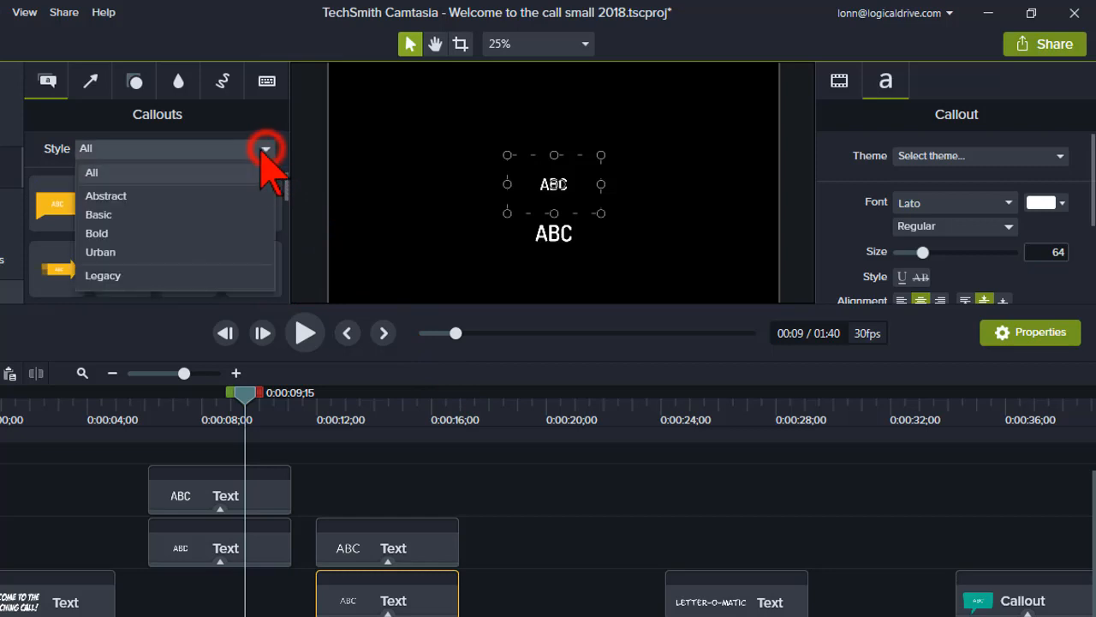
click(220, 214)
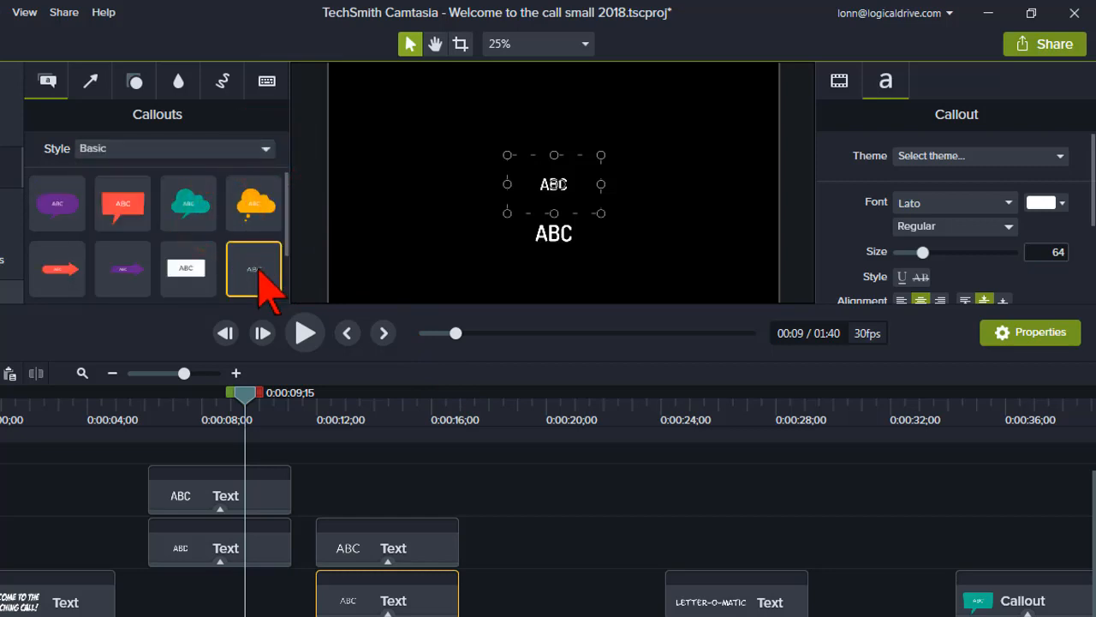
click(512, 407)
click(257, 266)
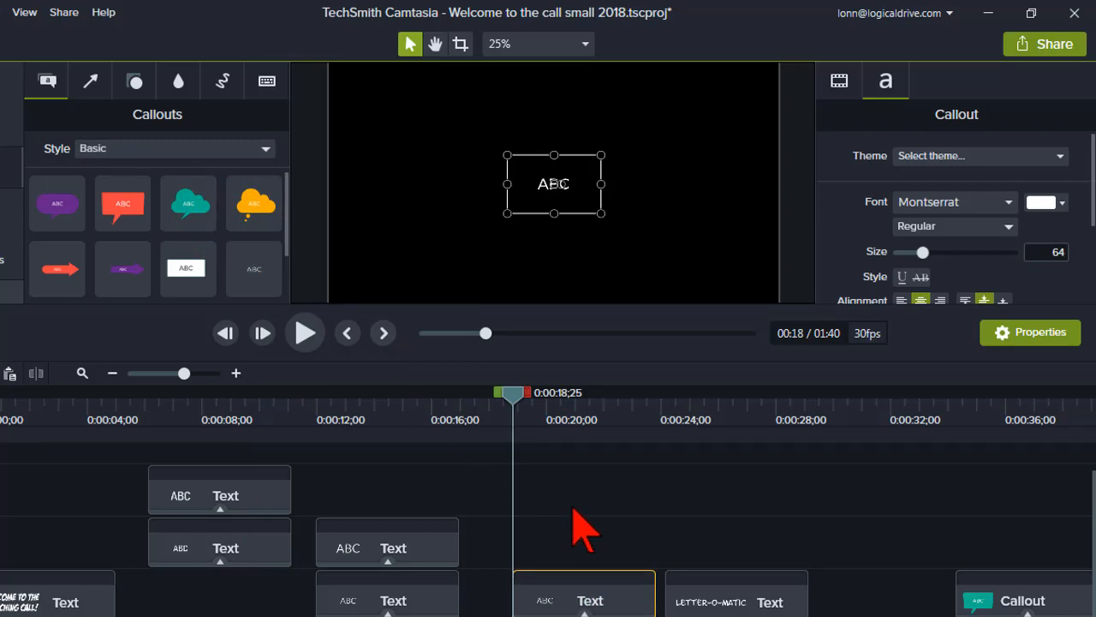
Step: Select the ABC text of the callout at 0:00:18;25 and look through the fonts available for it
double_click(554, 185)
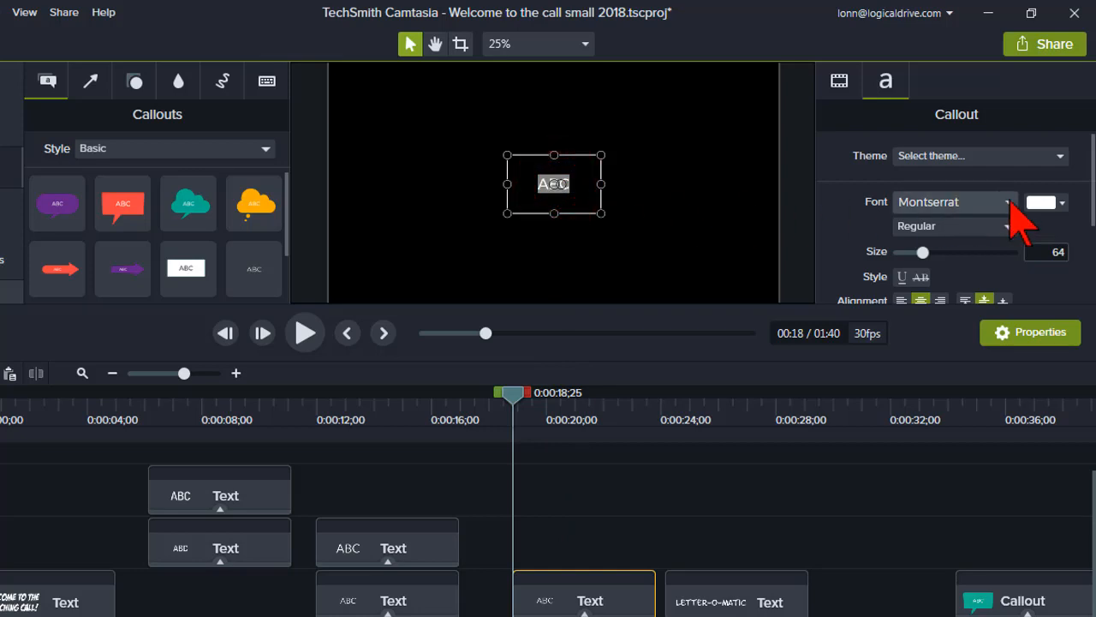
click(1010, 203)
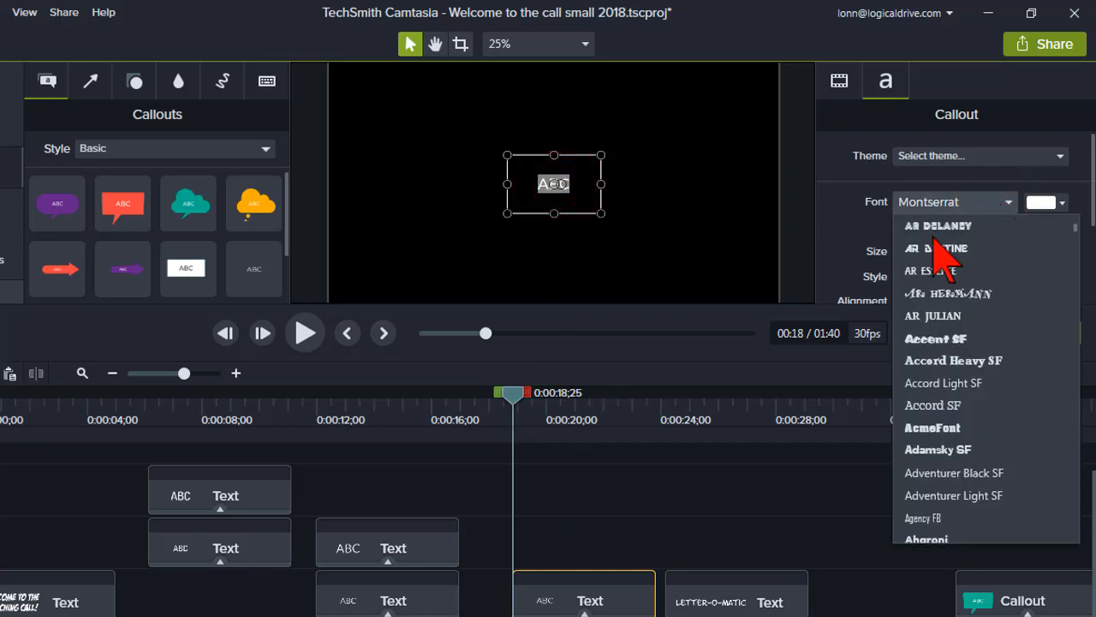
click(976, 204)
click(977, 204)
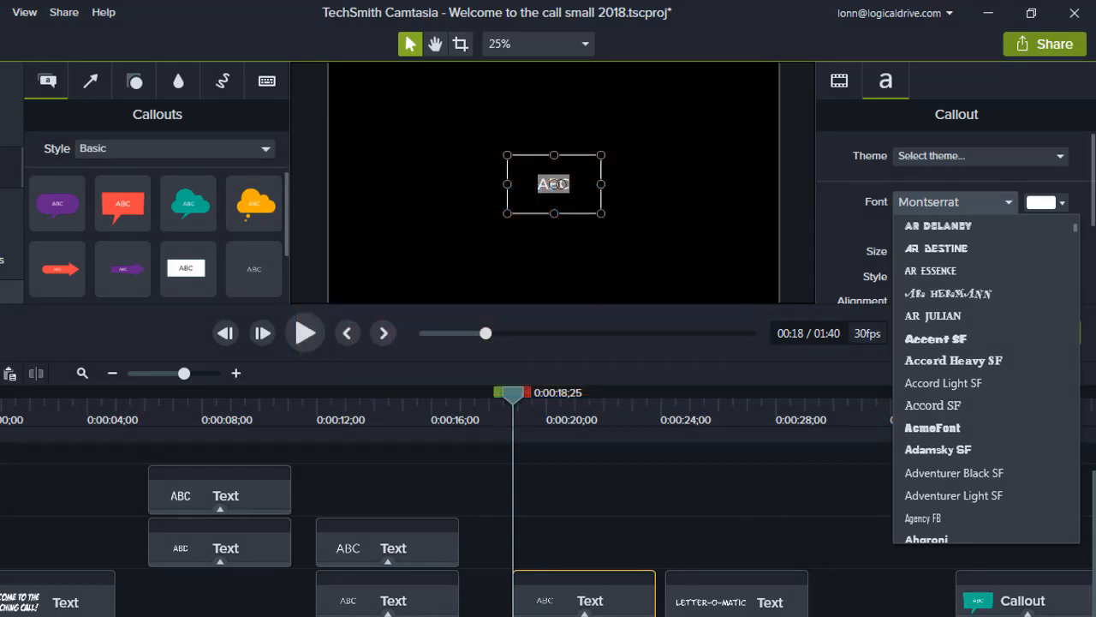
key(Escape)
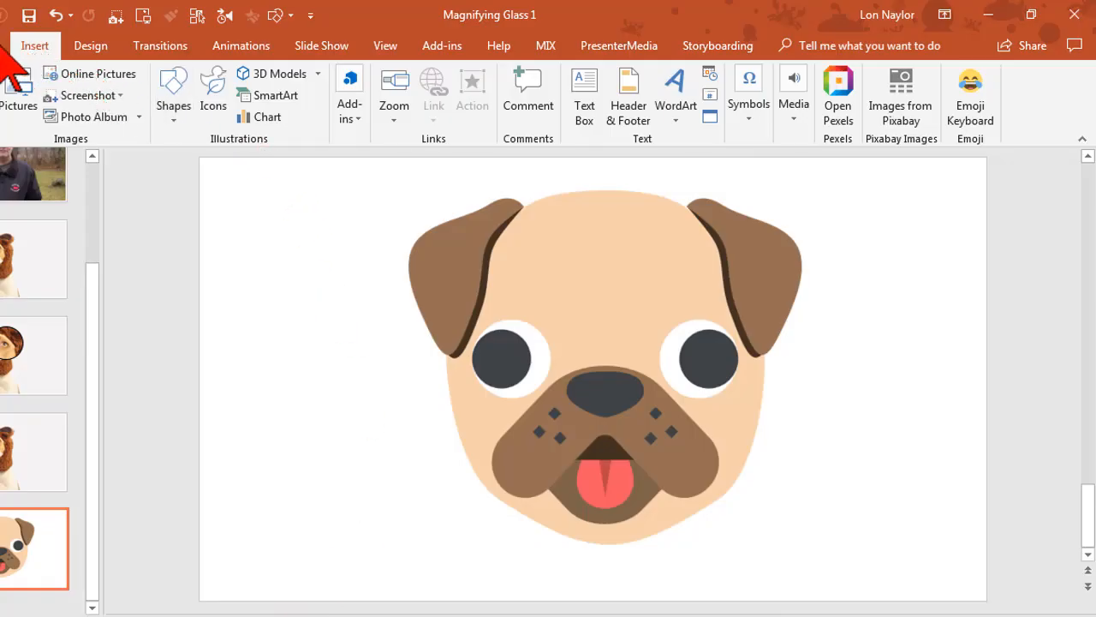
Step: Switch to PowerPoint, add a text box near the pug slide's upper-left corner, and enter dsfgsdfg in Arial
click(580, 79)
click(221, 231)
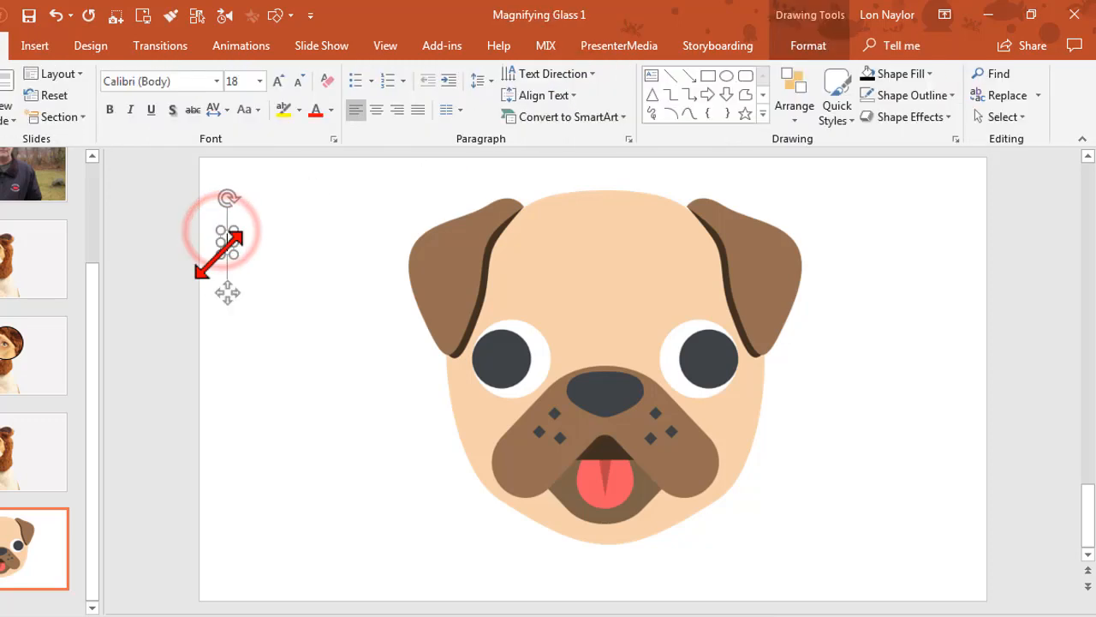
click(177, 82)
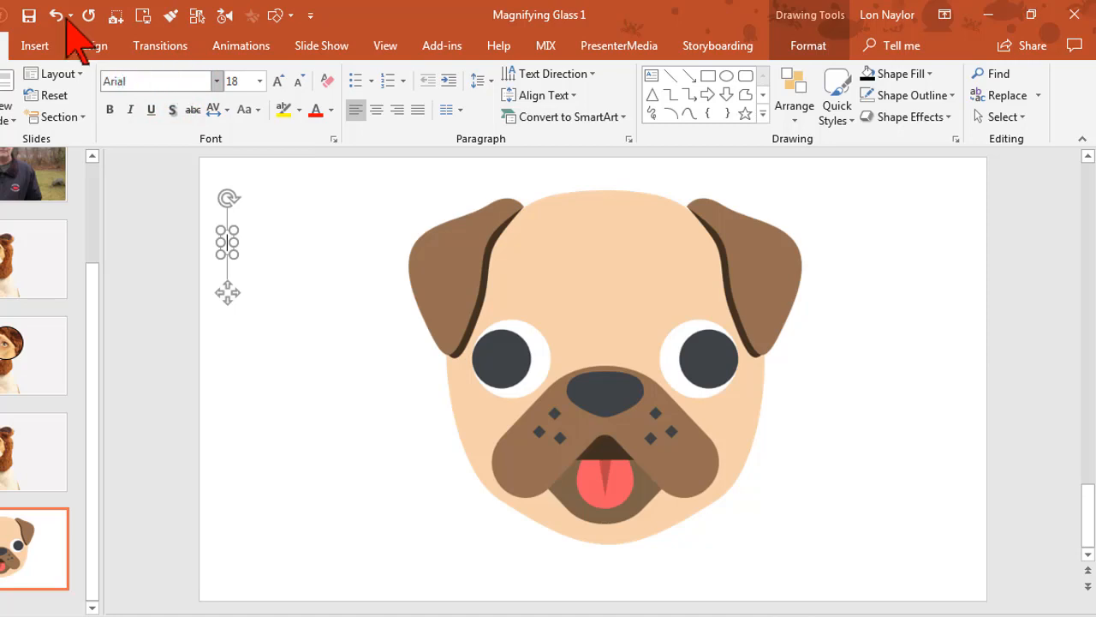
text(dsfgsdfg)
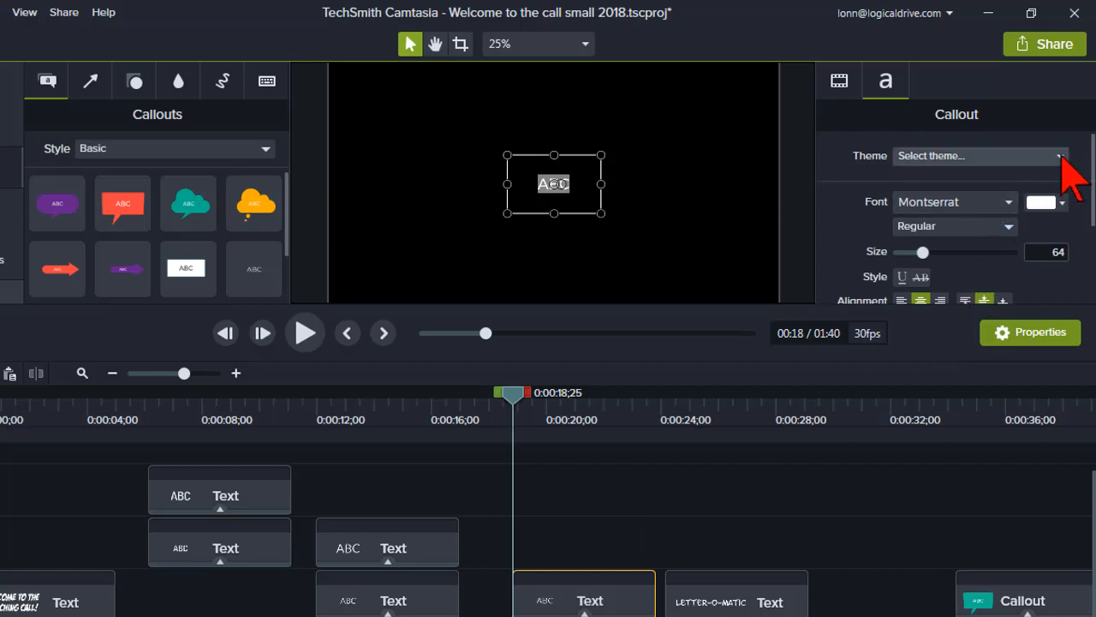
Step: Switch back to Camtasia and examine the theme fonts and the full alphabetical font list for the ABC callout
click(1060, 156)
click(947, 202)
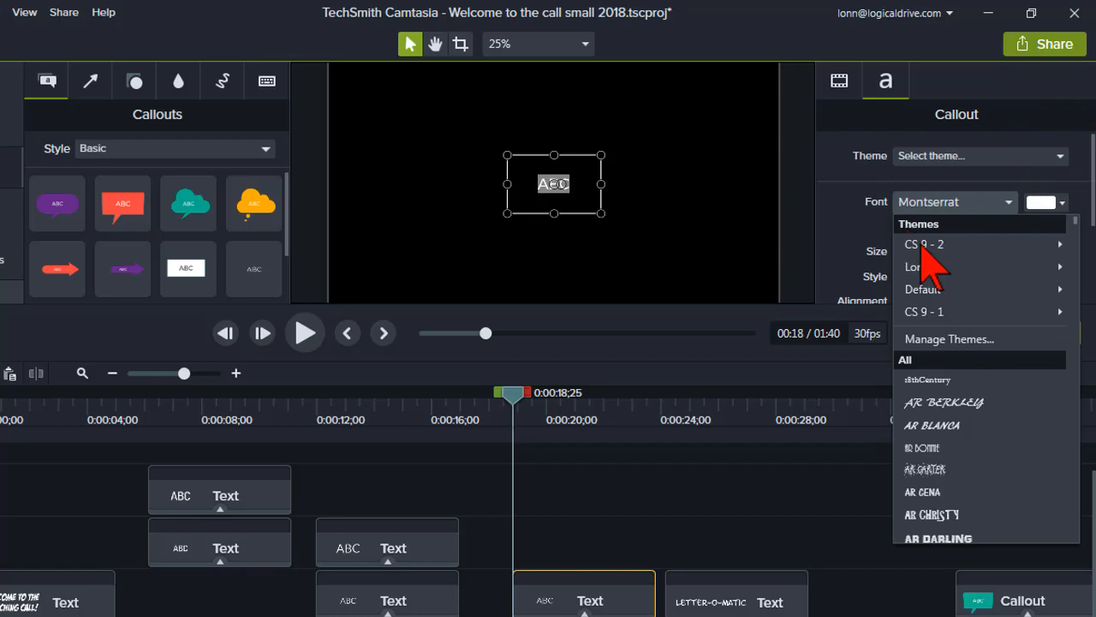
mouse_move(922, 244)
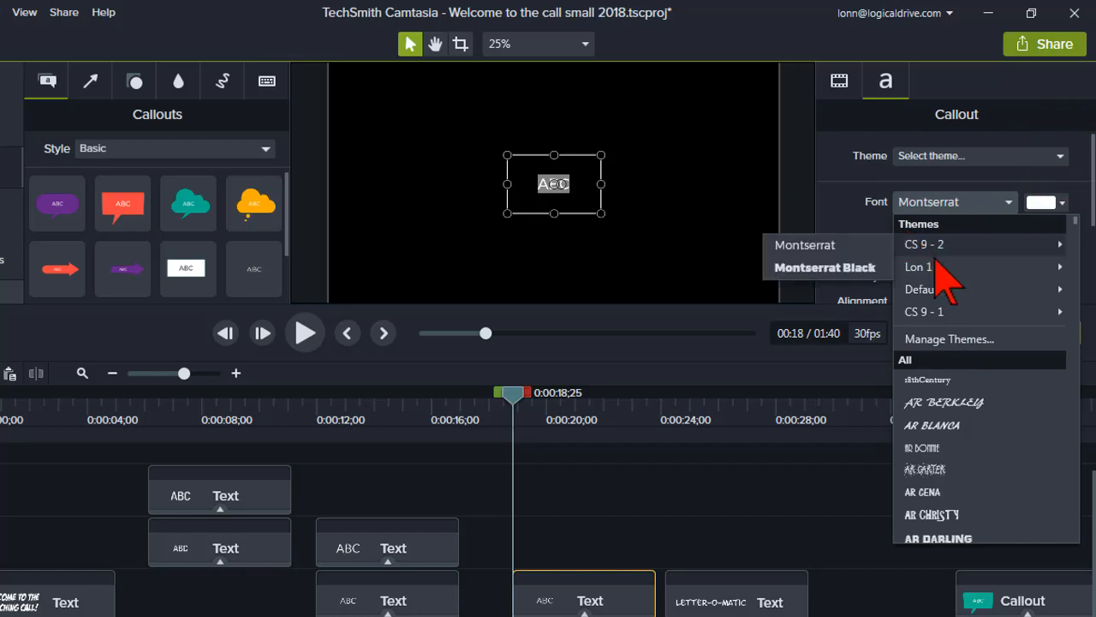
mouse_move(936, 268)
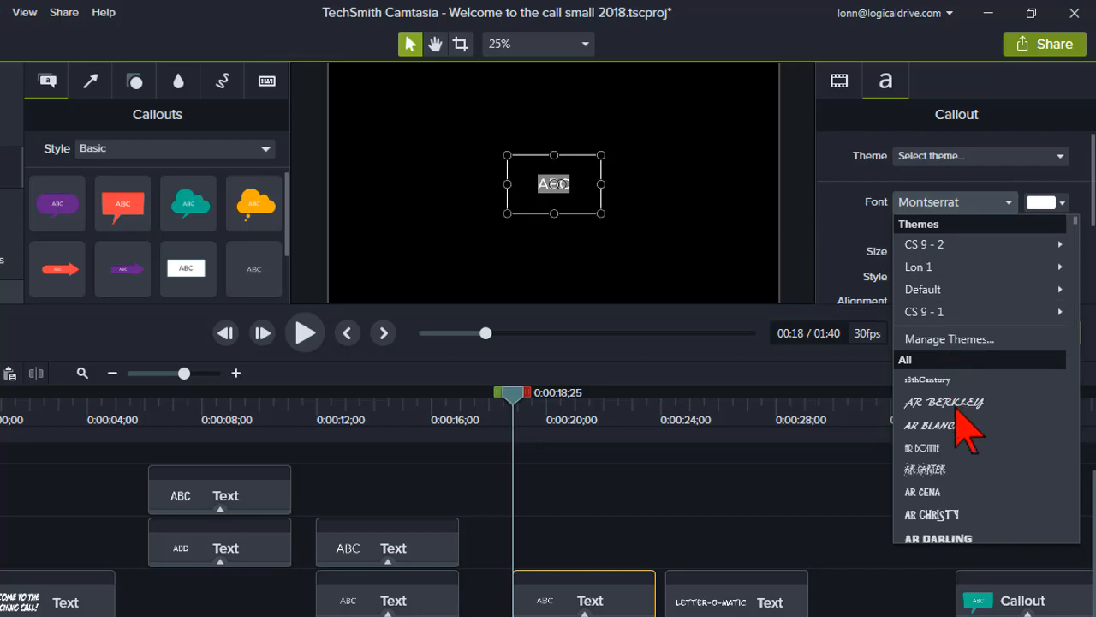
scroll(978, 436, down, 2)
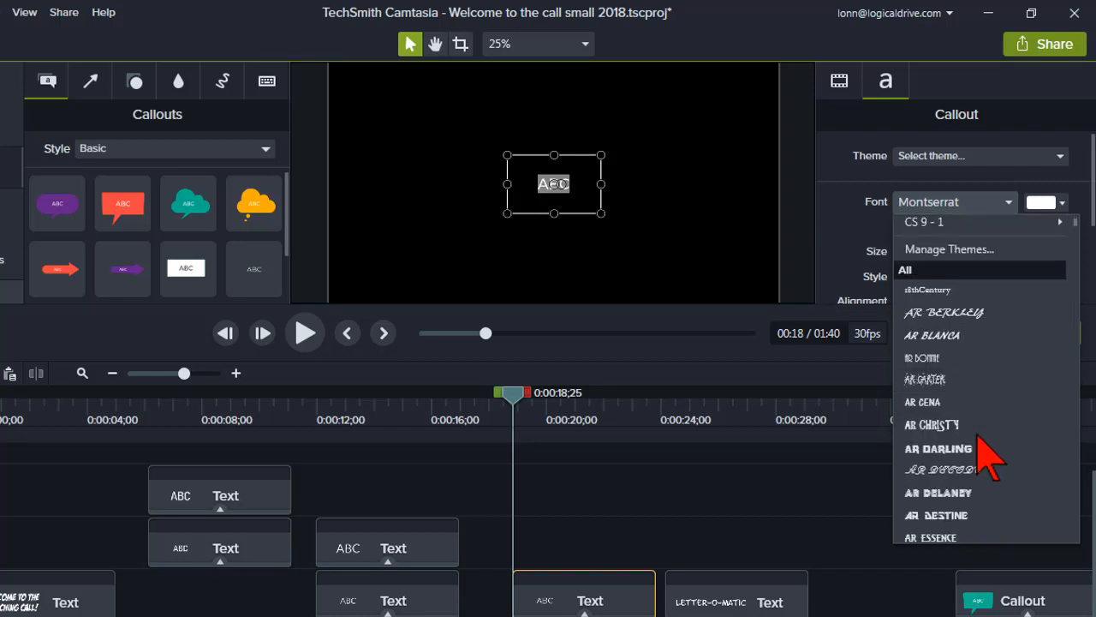
scroll(989, 458, down, 4)
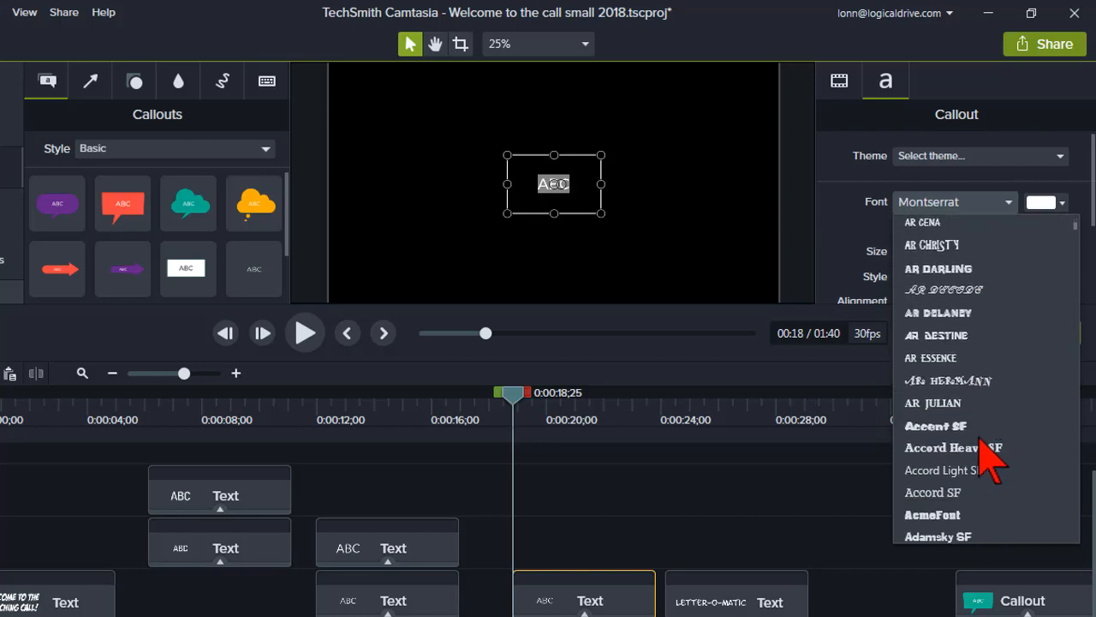
scroll(956, 341, up, 5)
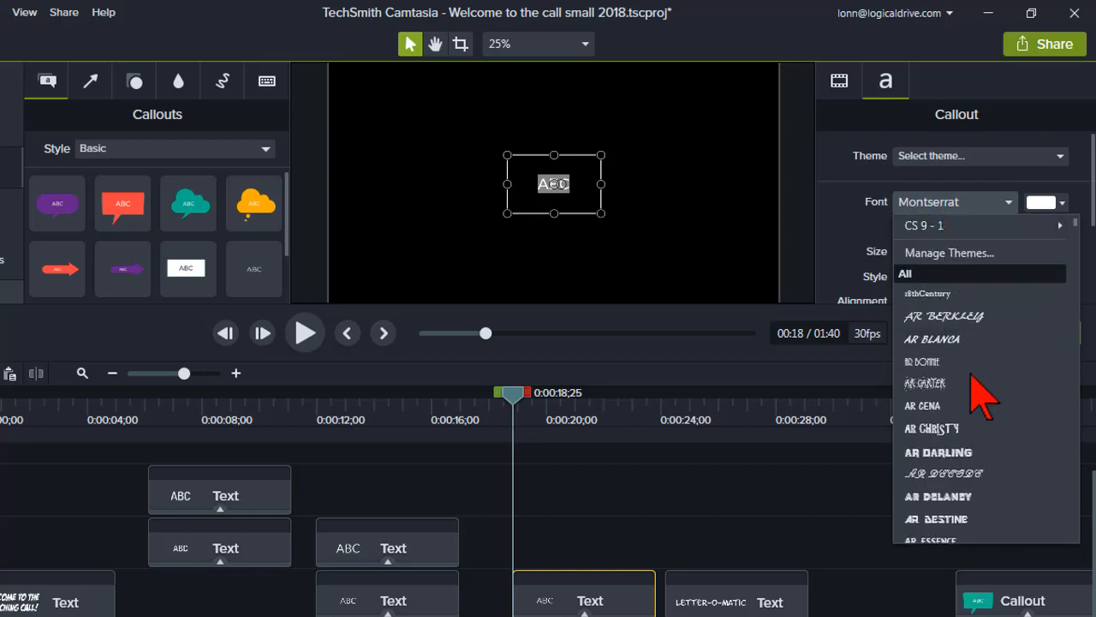
scroll(976, 387, down, 10)
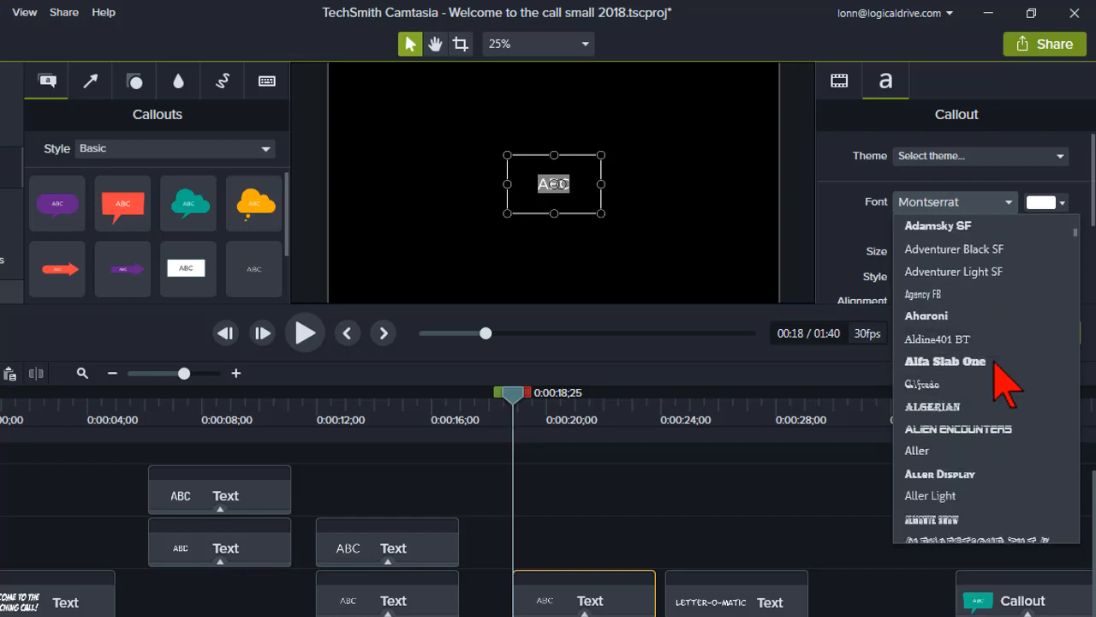
scroll(1002, 377, down, 10)
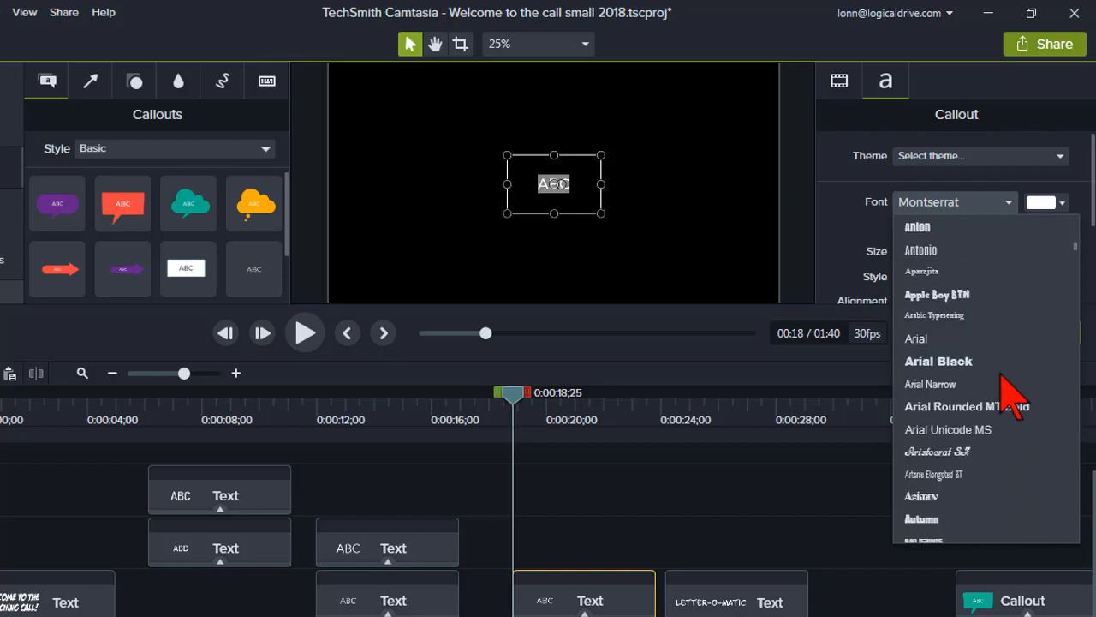
scroll(1001, 385, down, 6)
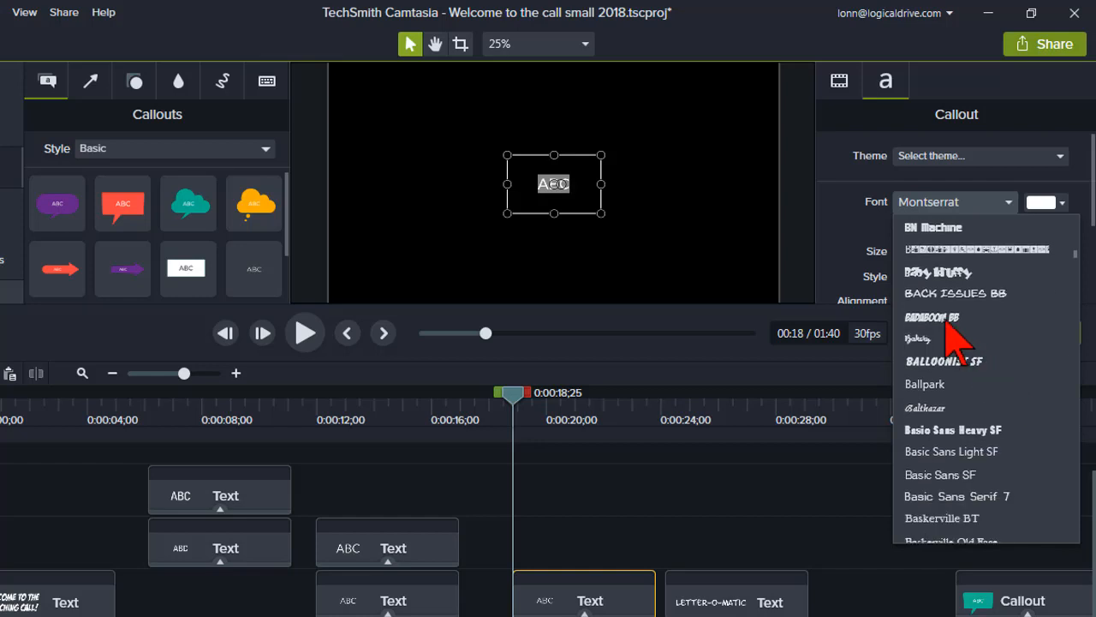
scroll(955, 351, down, 10)
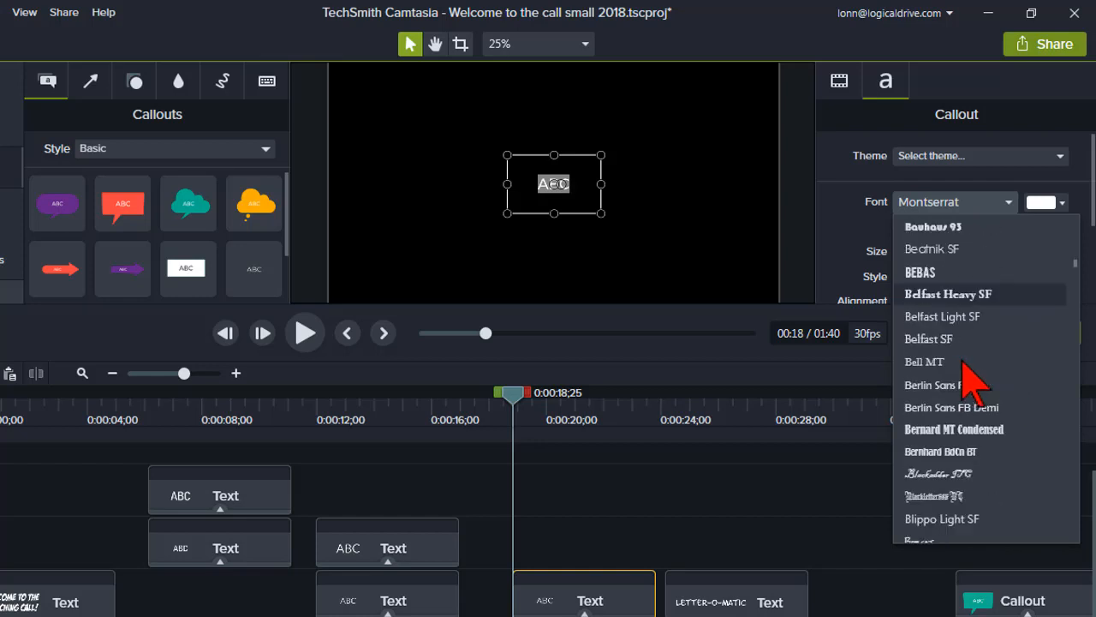
scroll(976, 395, down, 5)
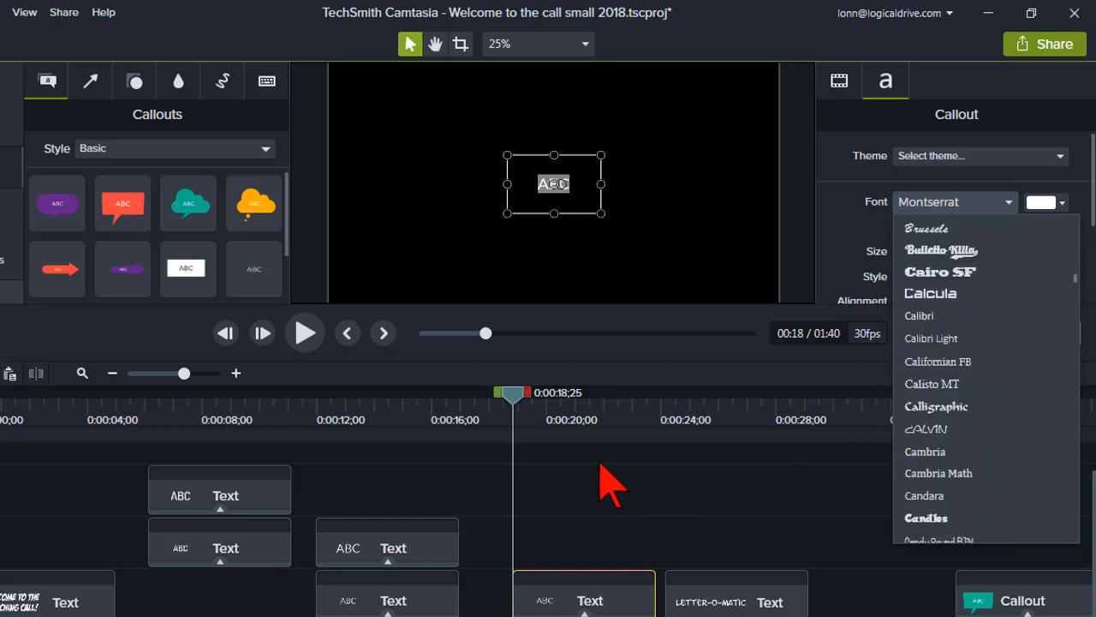
click(552, 404)
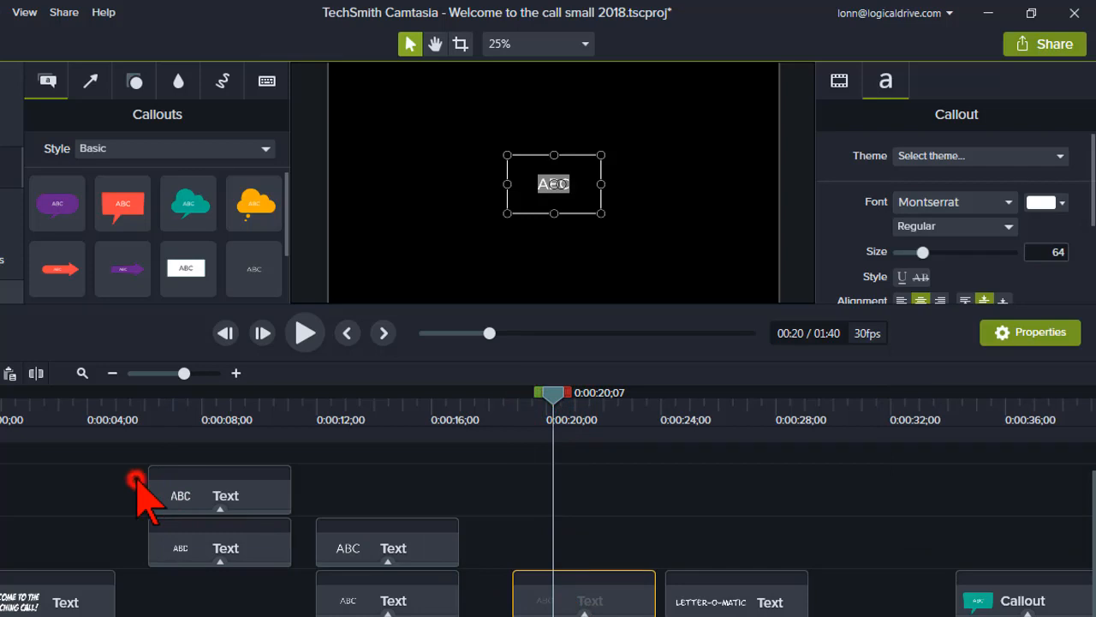
Step: Delete the five ABC text clips from the timeline and add a small Basic plain-text callout at 0:00:07;11
drag(137, 480, 775, 591)
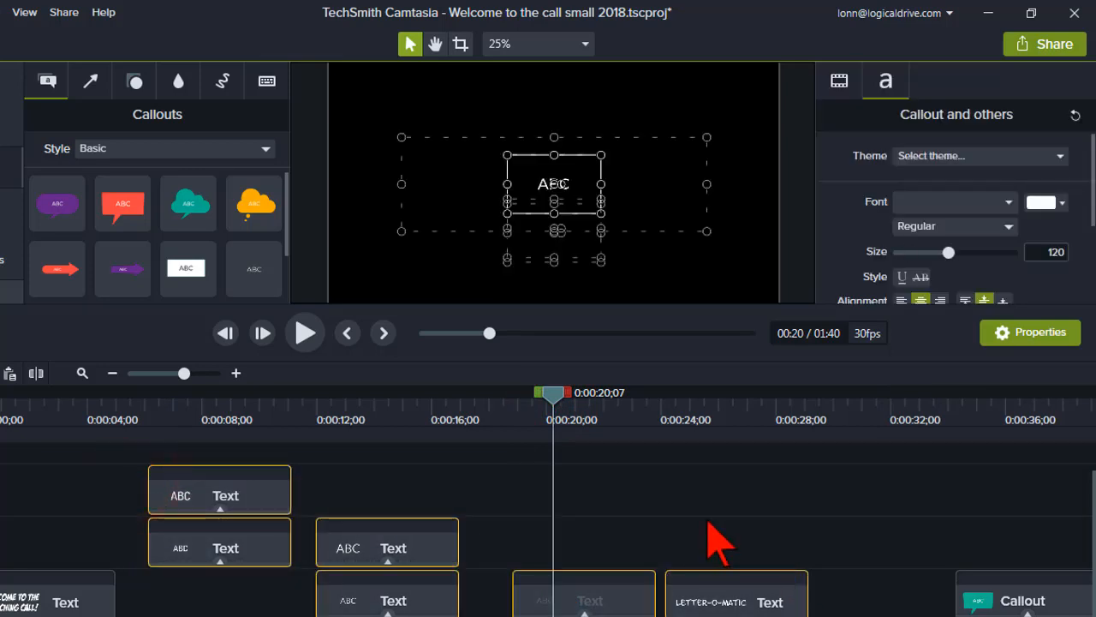
key(Delete)
click(183, 413)
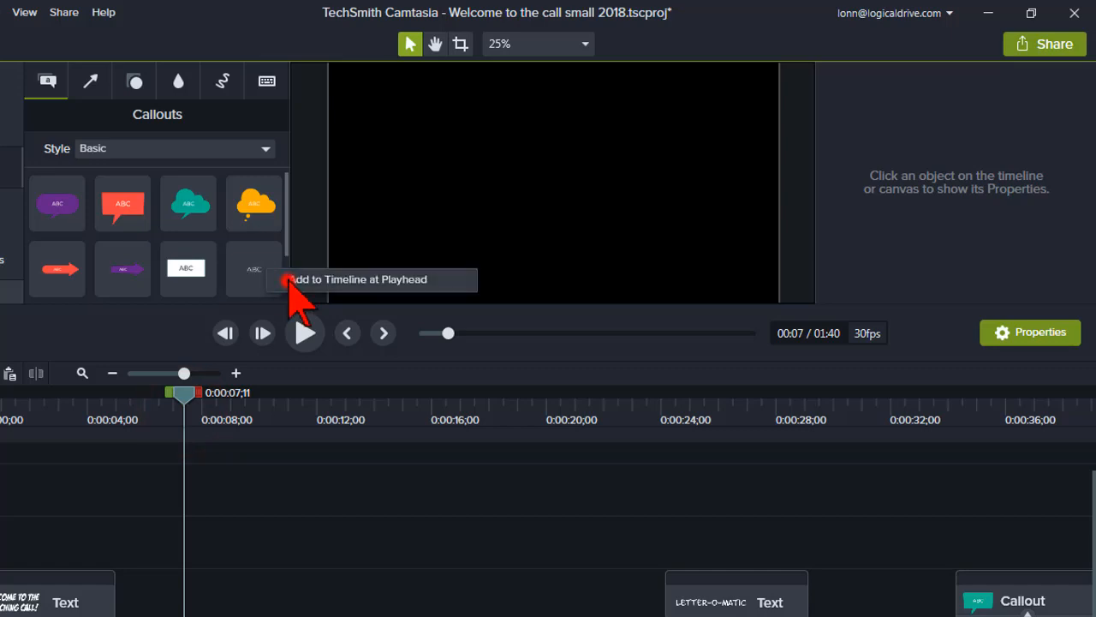
click(277, 283)
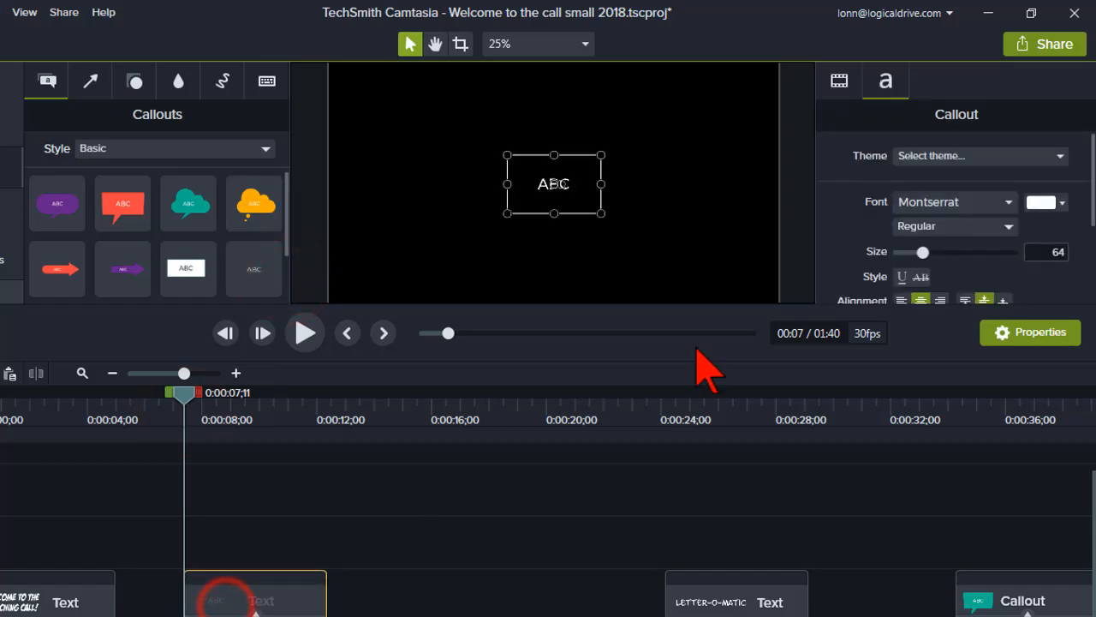
Step: Set the ABC callout's font to Cooper Black and enlarge its text to size 229
double_click(555, 184)
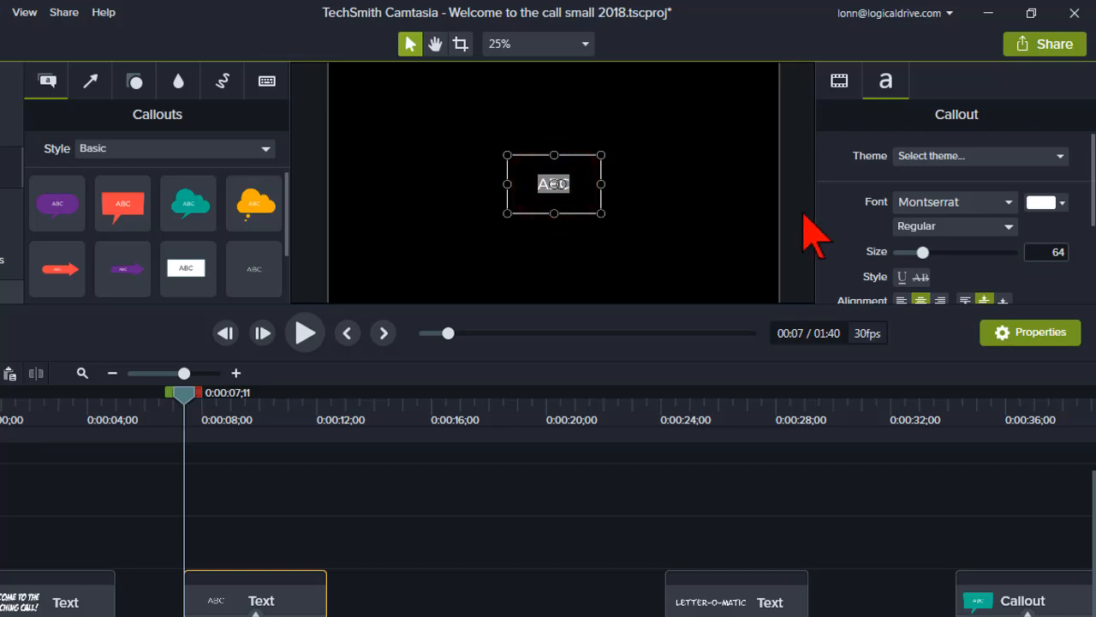
click(977, 201)
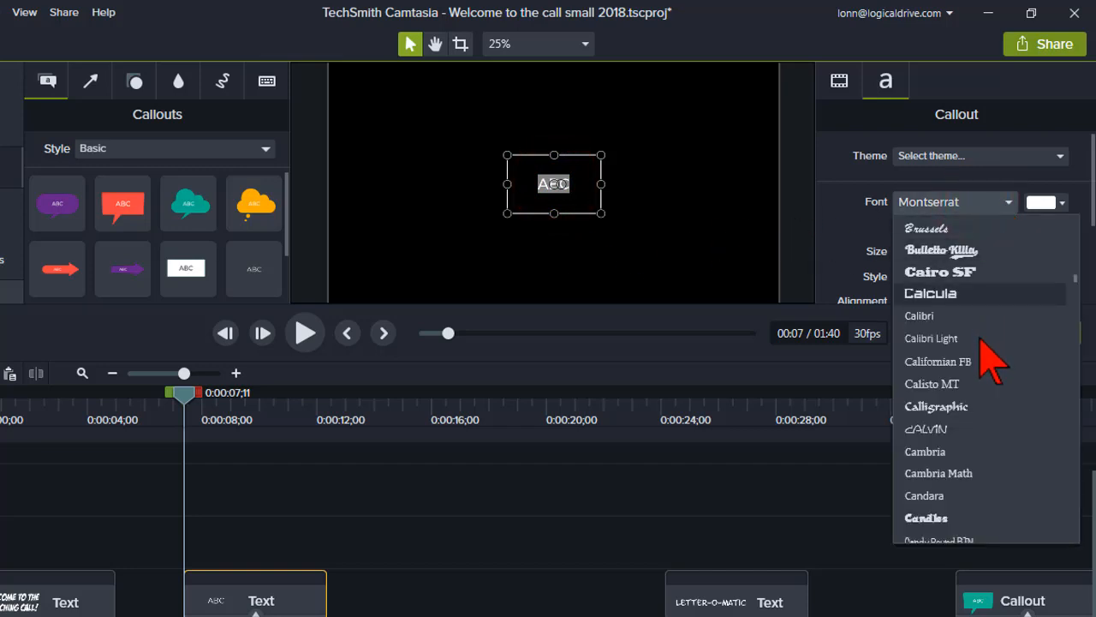
scroll(985, 334, down, 6)
scroll(977, 350, down, 4)
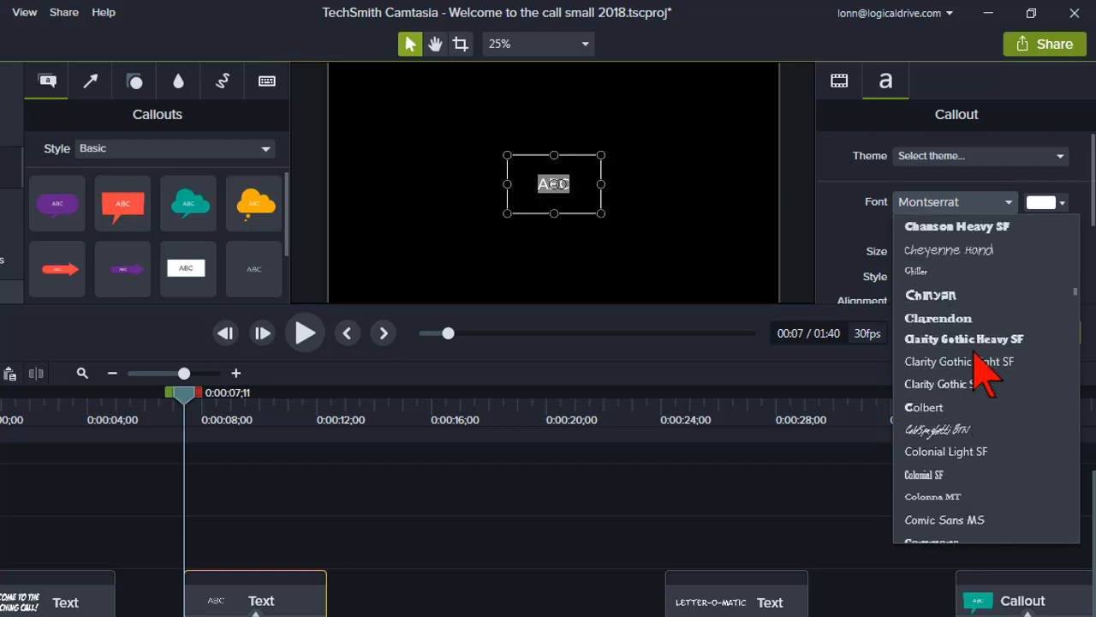
scroll(978, 376, down, 4)
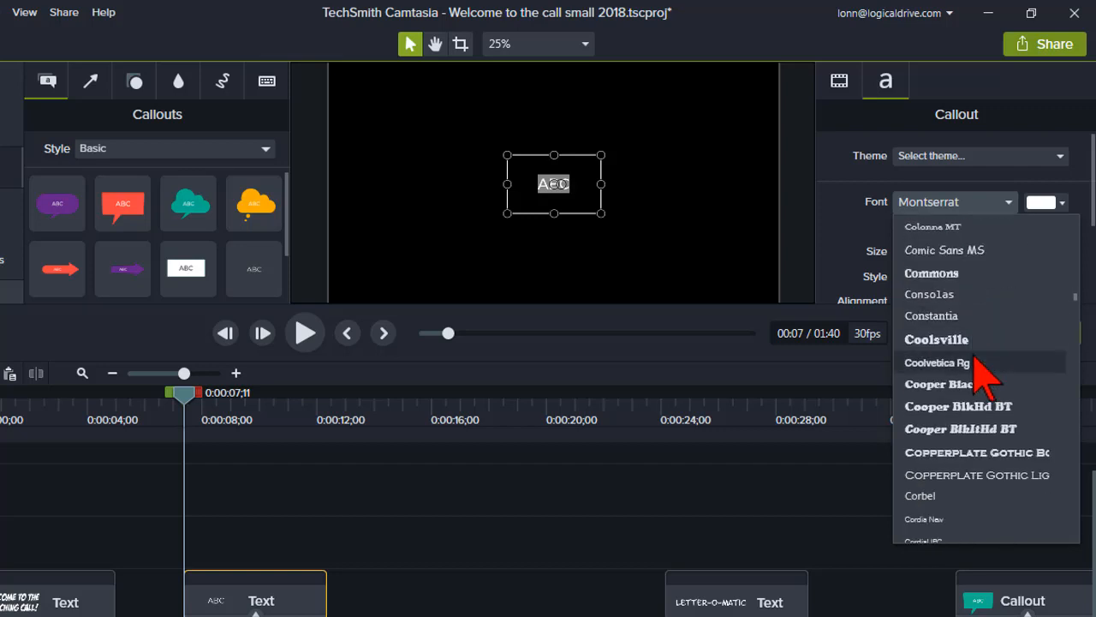
click(957, 386)
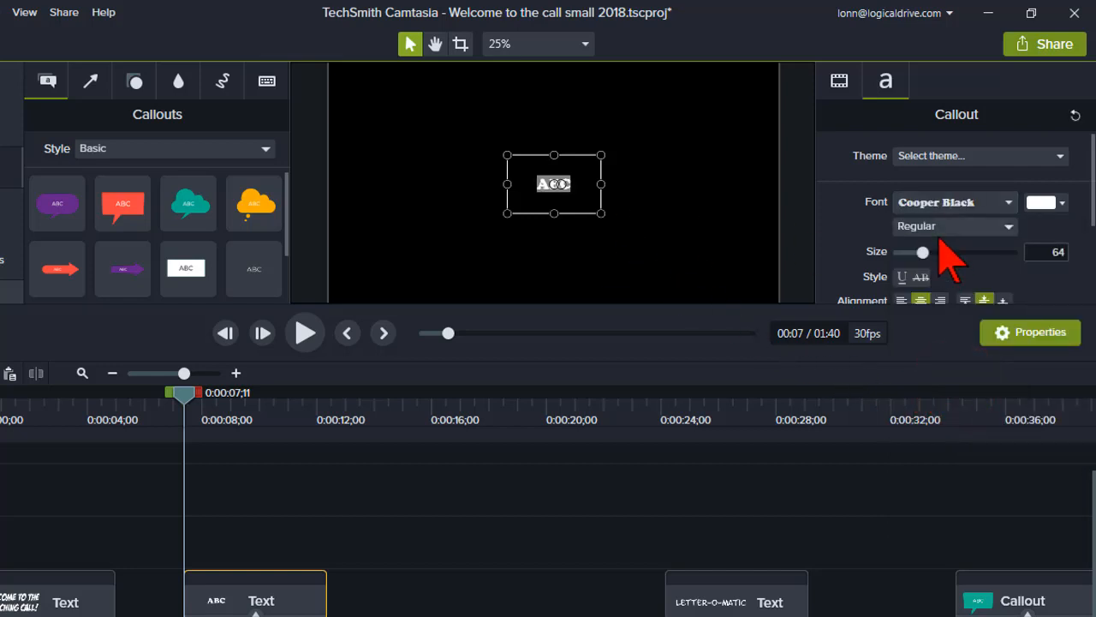
drag(925, 257, 1006, 263)
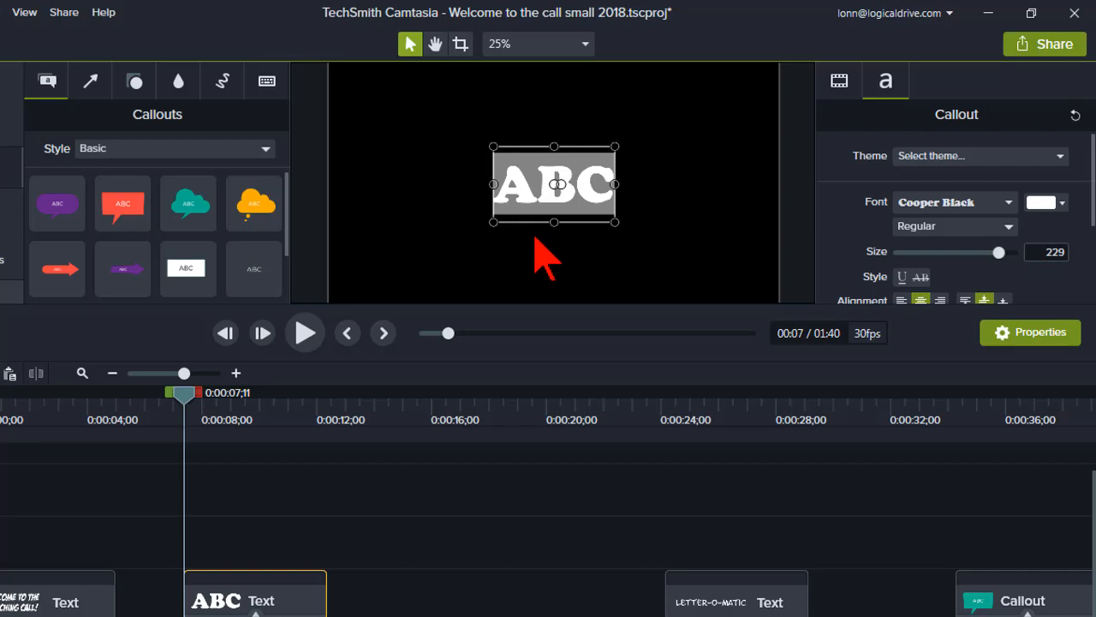
Step: Replace the callout's text with "Cooper BLACK" and widen its box to fit one line, centred on the canvas
text(Co)
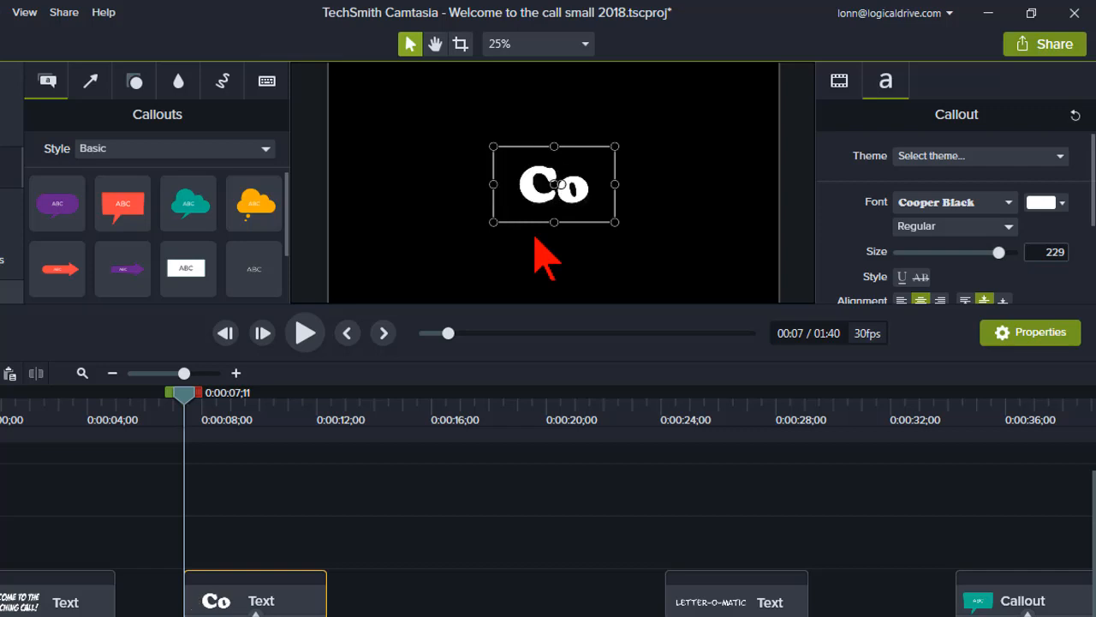
text(oper BLACK)
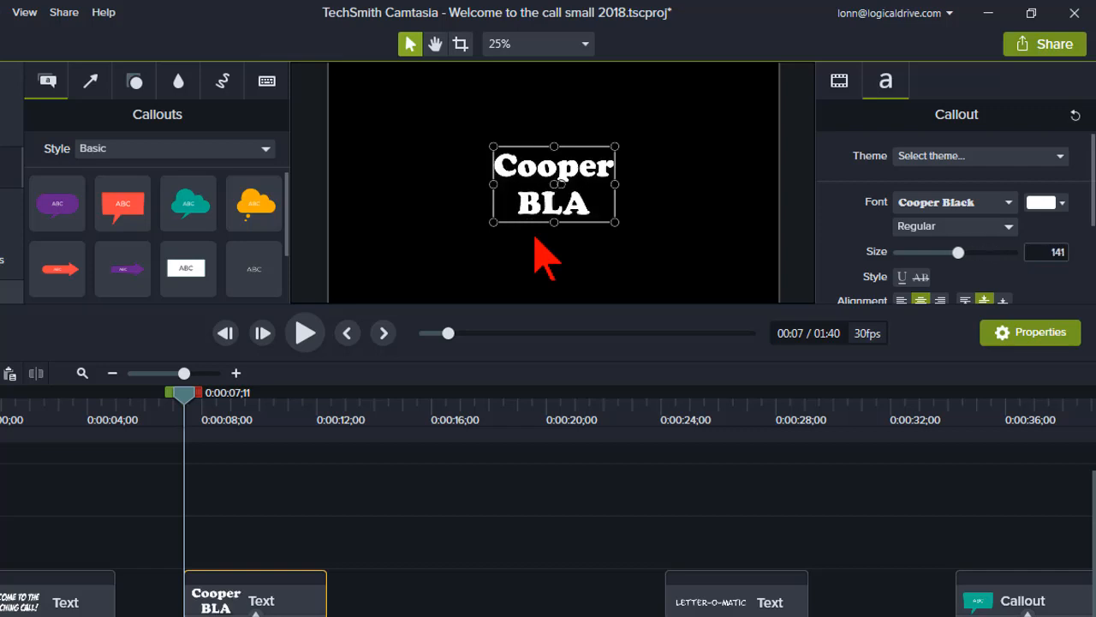
click(624, 184)
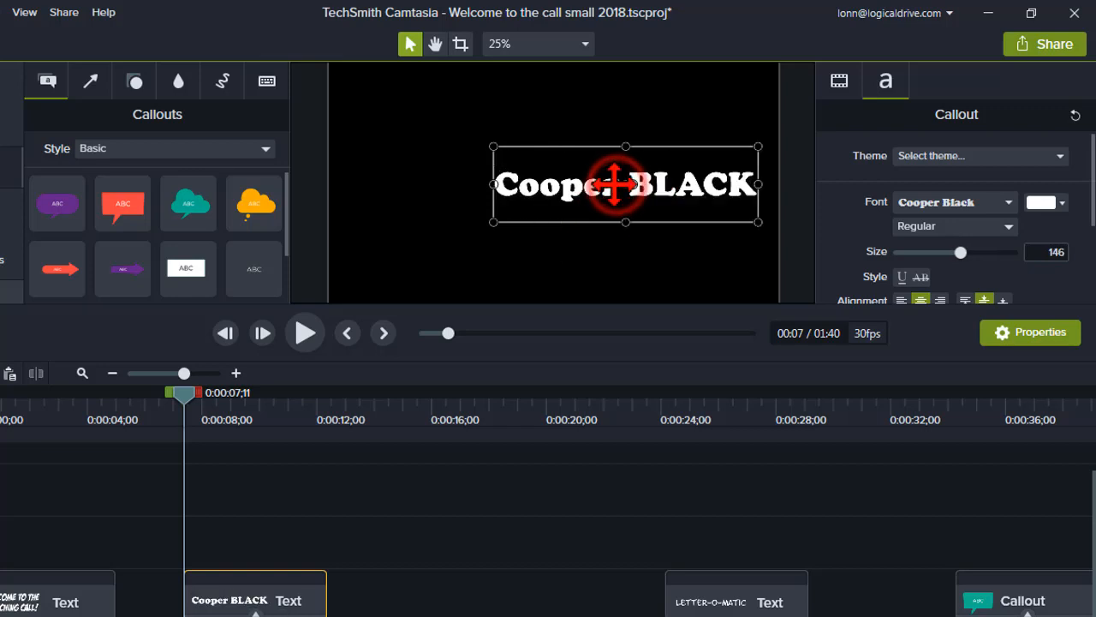
drag(589, 184, 558, 186)
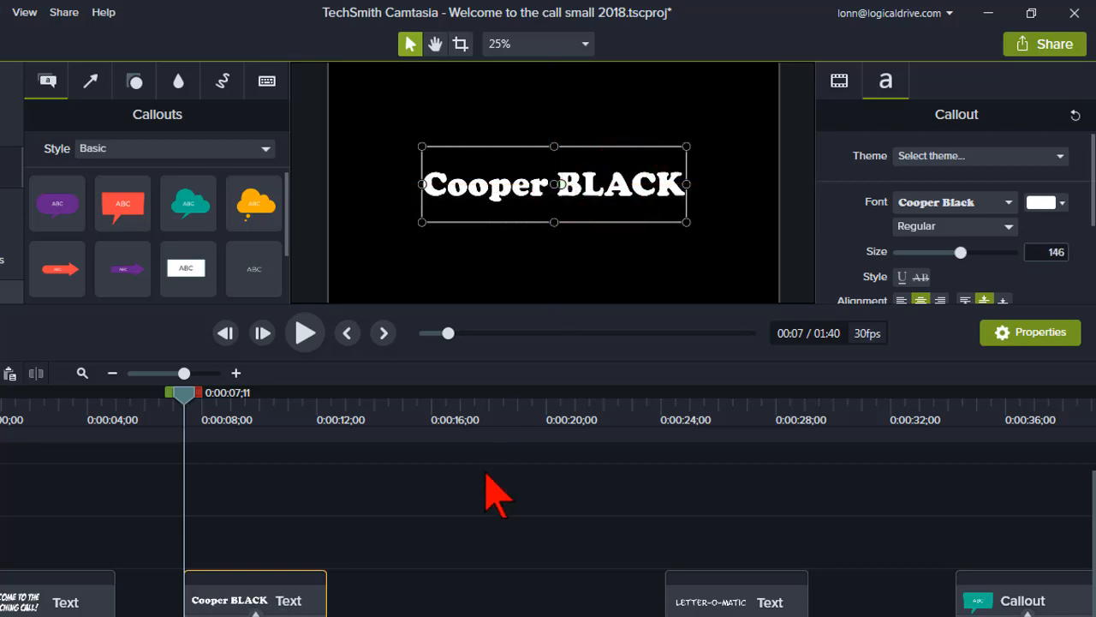
Step: Add the Cooper BLACK text clip to the 1. FONTS library under the name "Cooper BLACK"
right_click(259, 593)
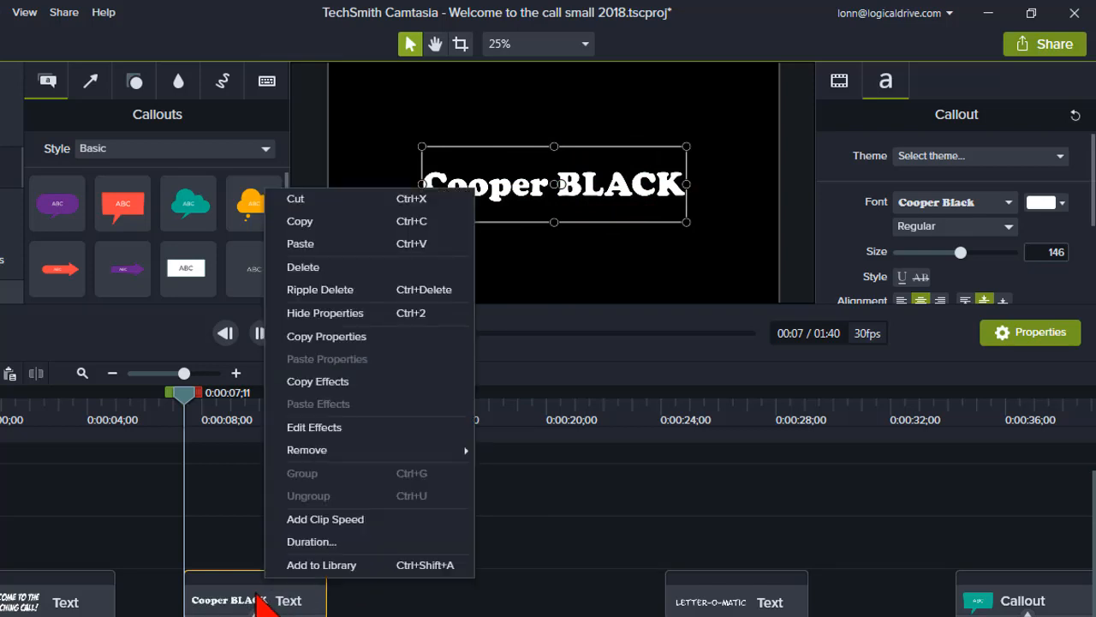
click(384, 564)
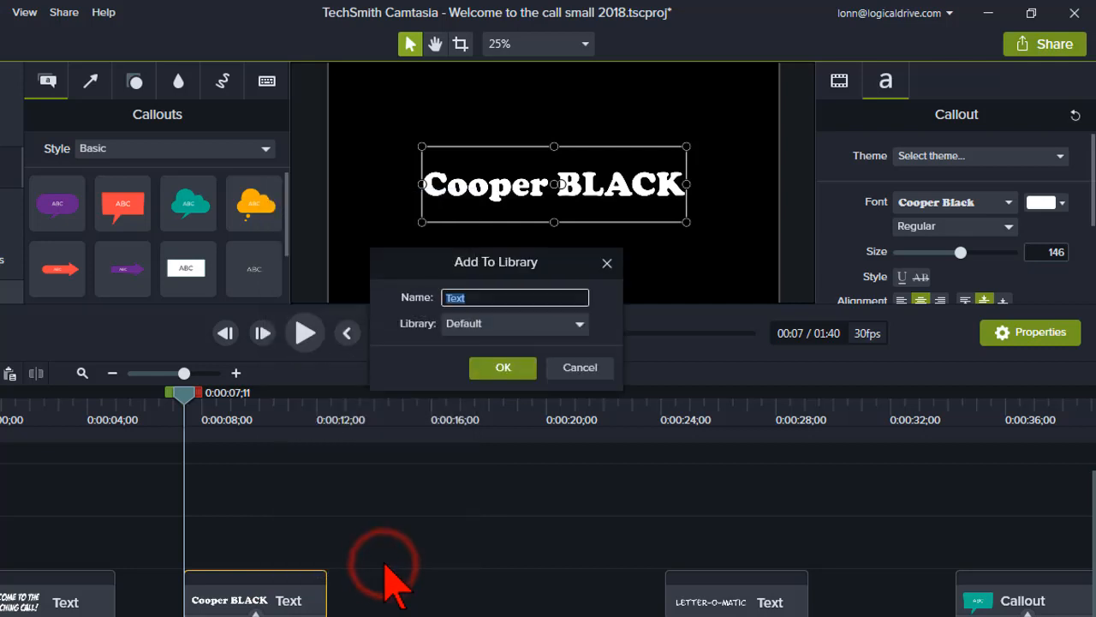
click(581, 325)
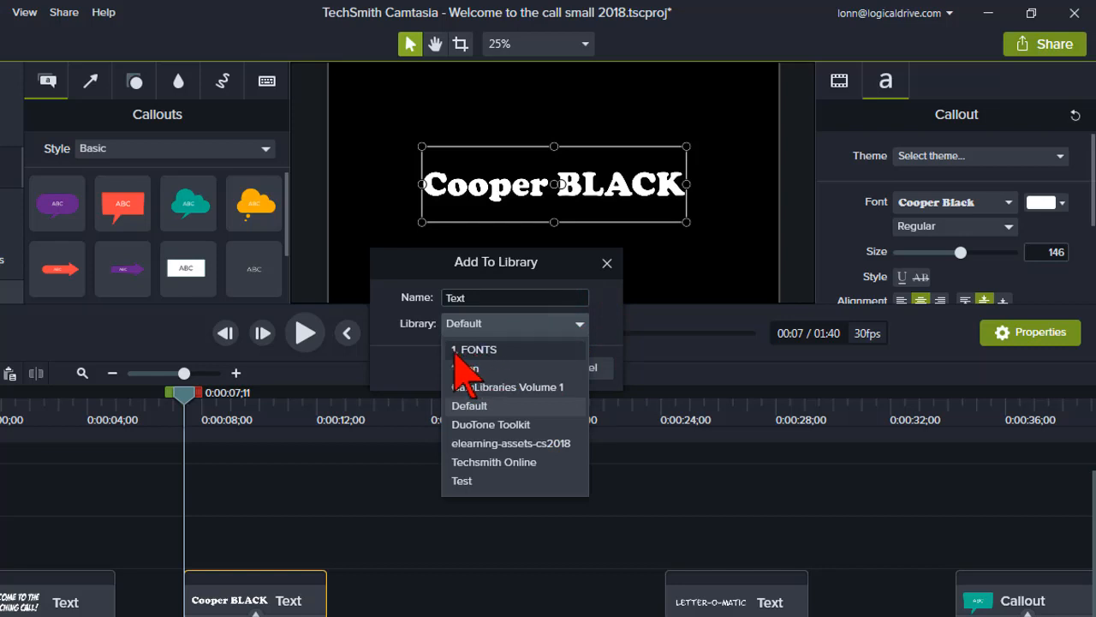
click(502, 349)
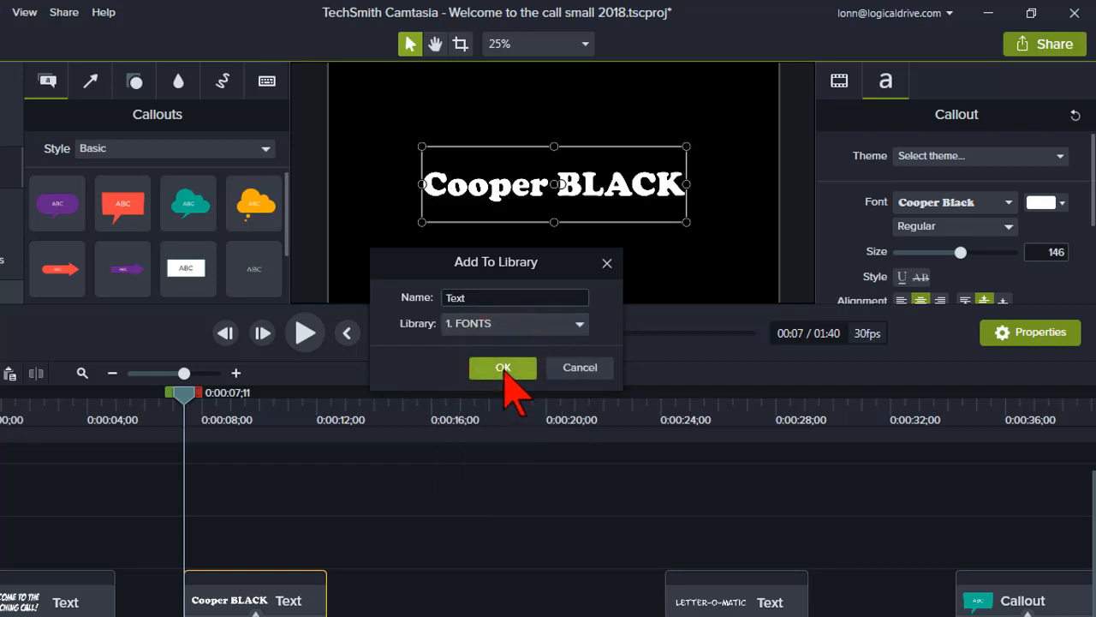
double_click(483, 298)
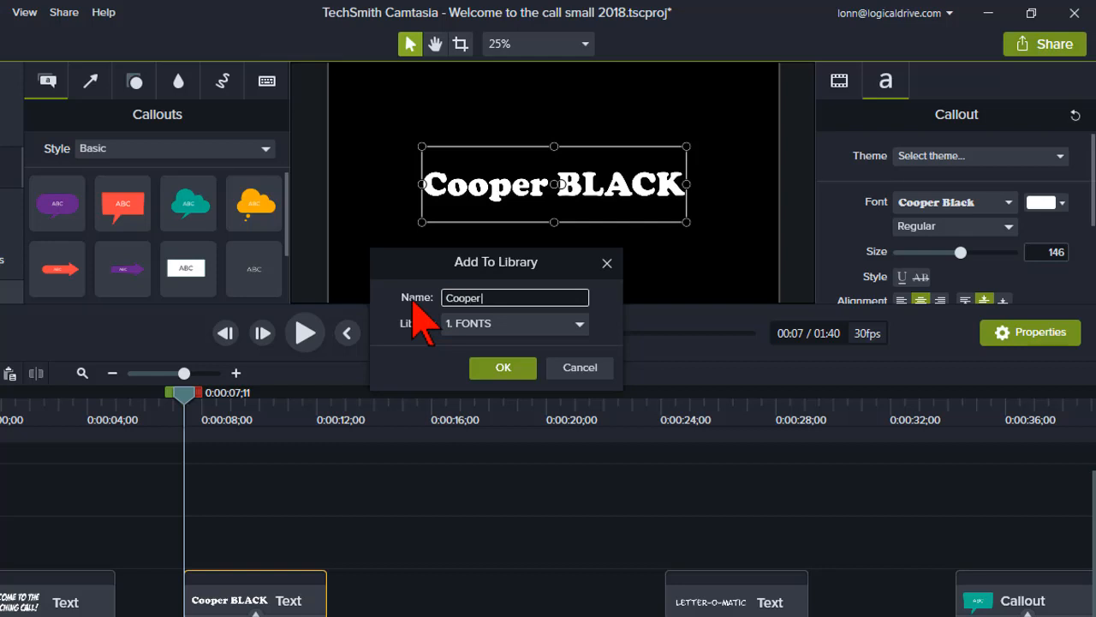
text(Cooper BLACK)
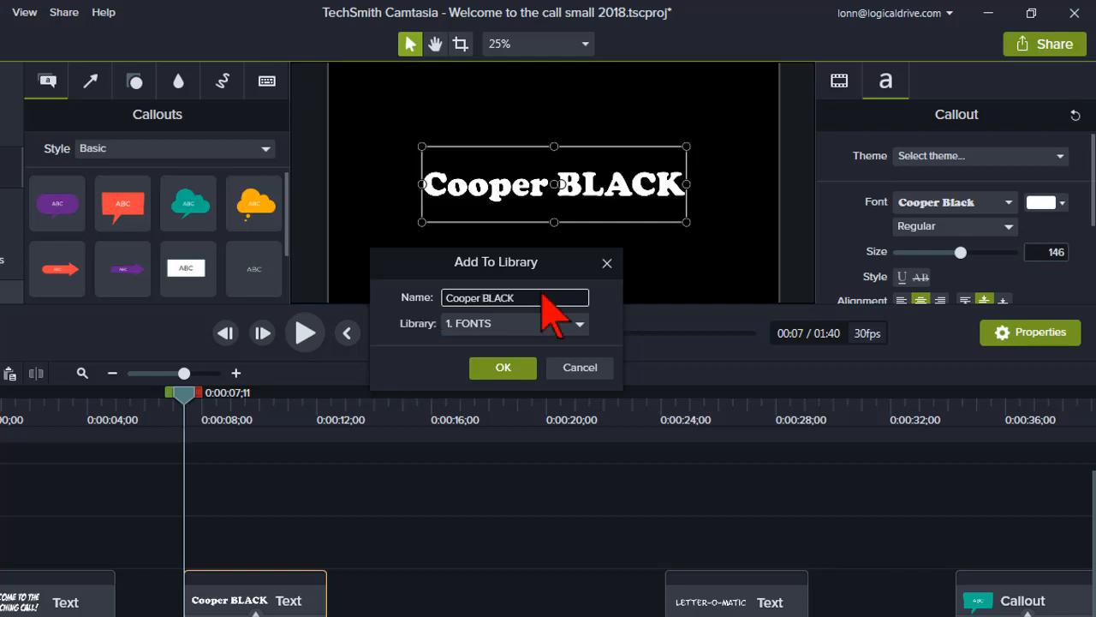
click(504, 368)
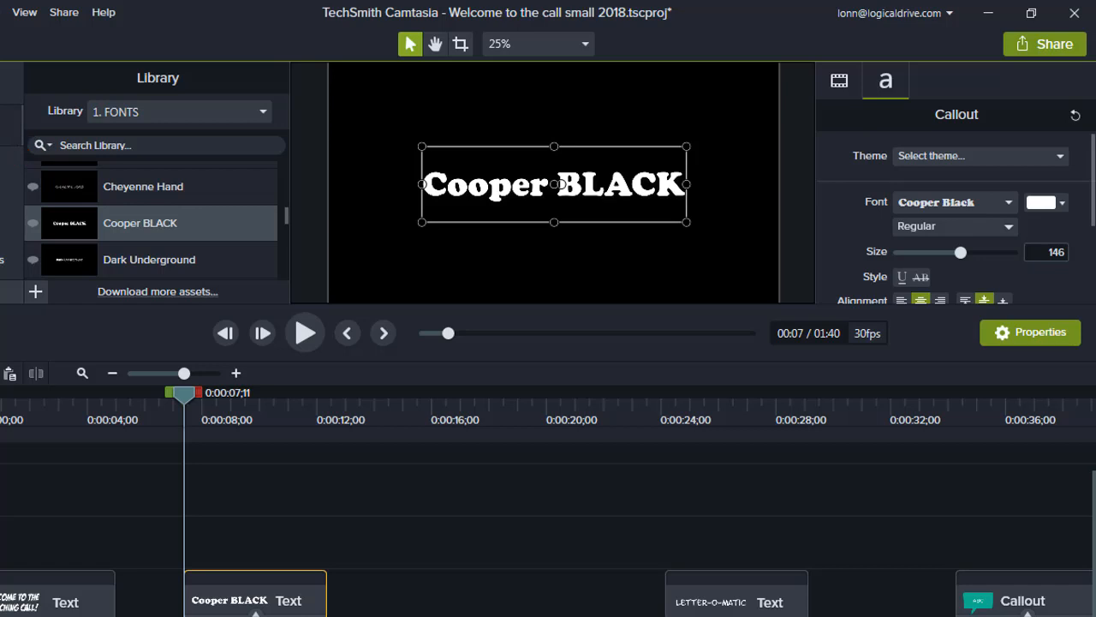
Step: Place the Arial BLACK asset from the 1. FONTS library on the track above the Cooper BLACK clip and set the playhead to 0:00:16;23
click(7, 125)
click(7, 125)
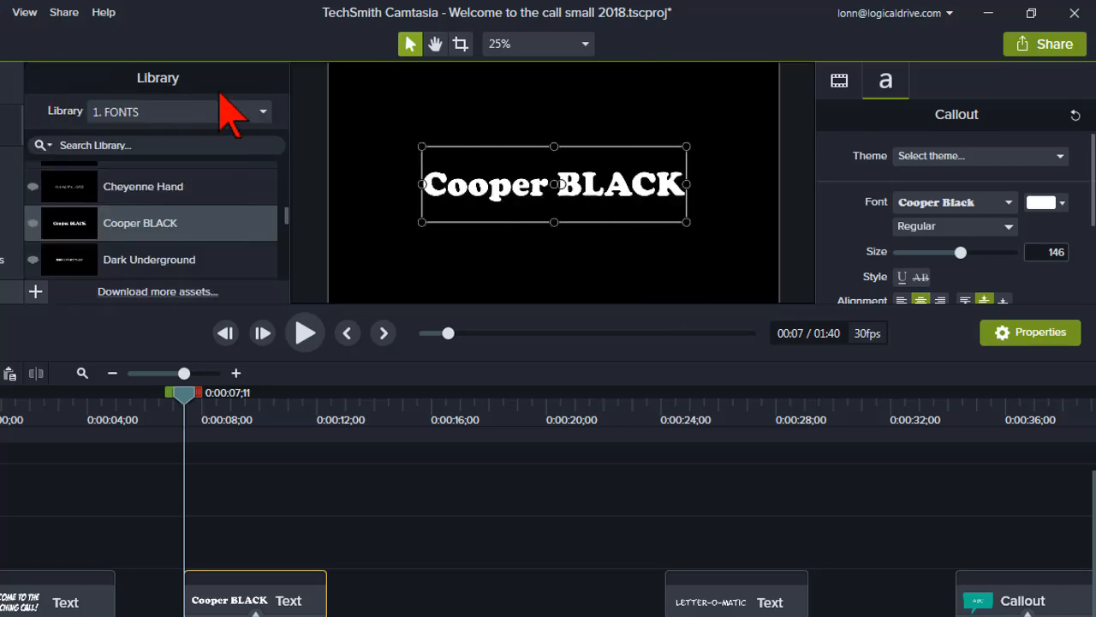
click(262, 112)
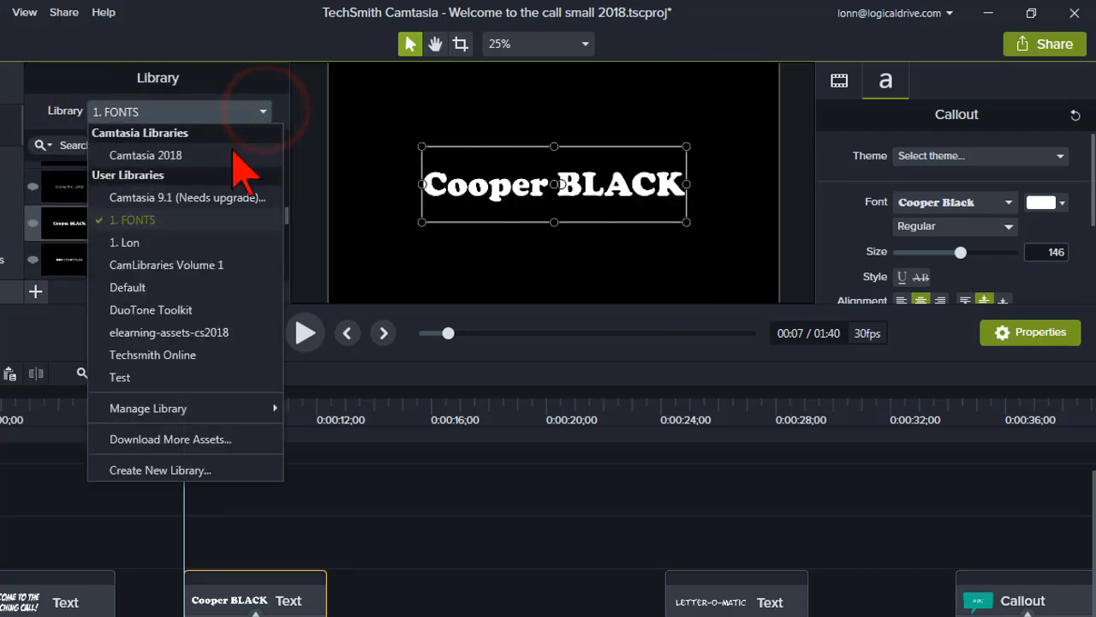
click(175, 222)
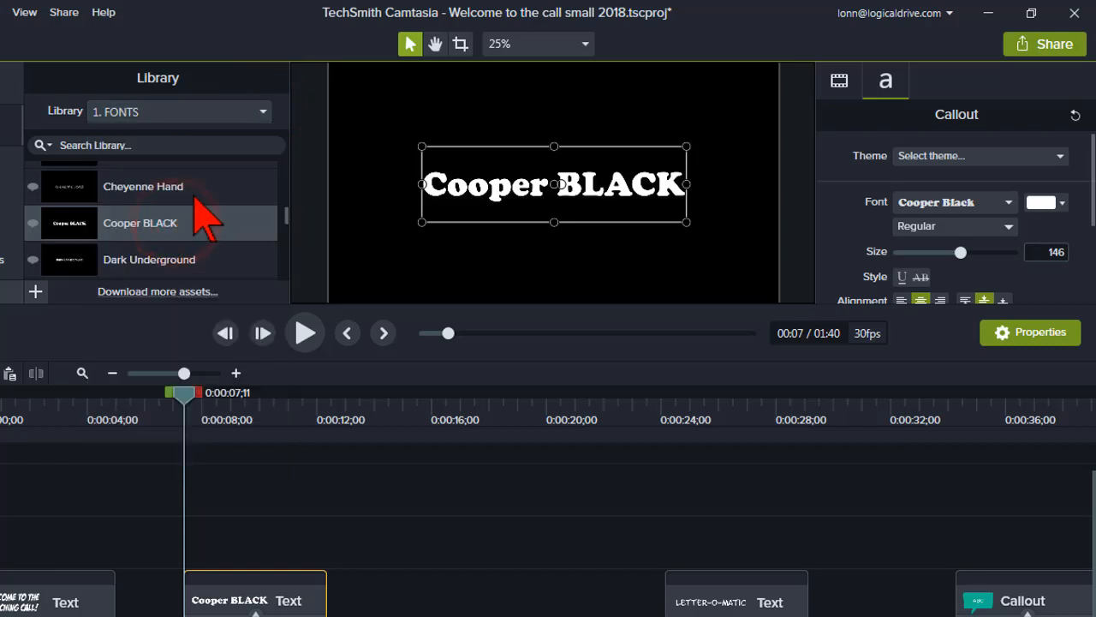
scroll(232, 244, up, 5)
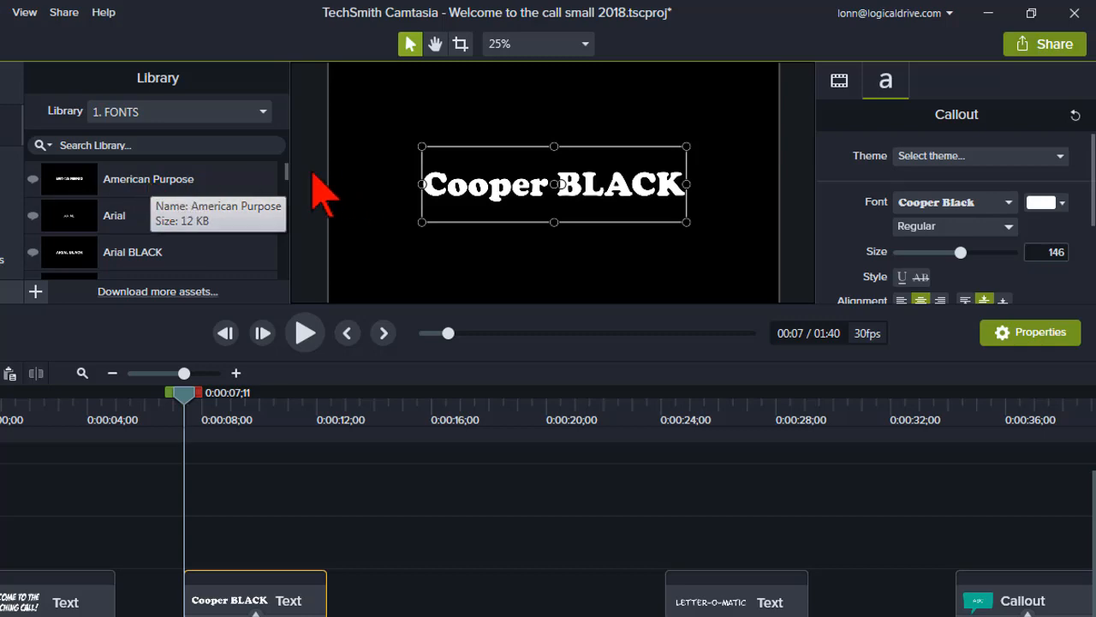
click(285, 172)
drag(286, 171, 288, 180)
drag(169, 203, 470, 543)
click(455, 421)
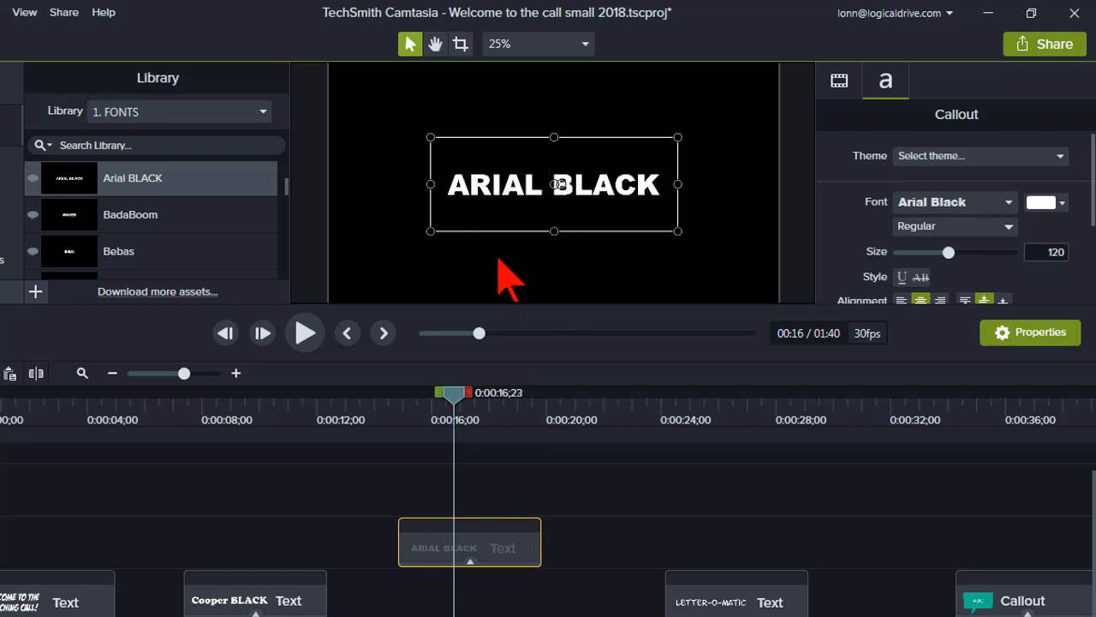
Step: Inspect the Arial Black clip's effects and set the project's canvas color to the light grey default swatch to reveal its drop shadow
click(470, 562)
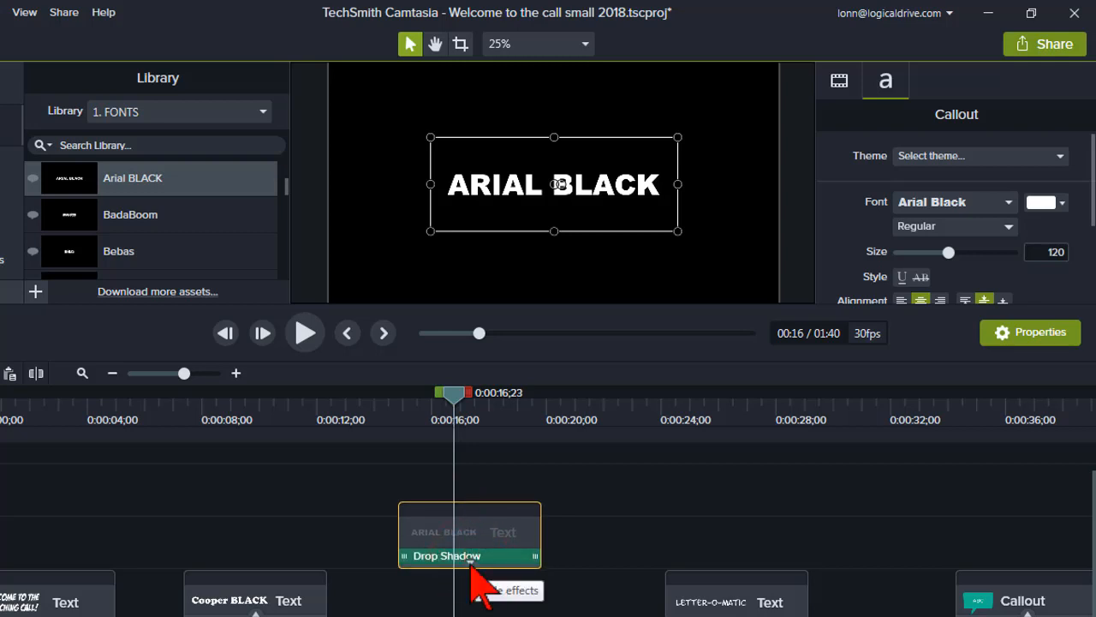
click(471, 562)
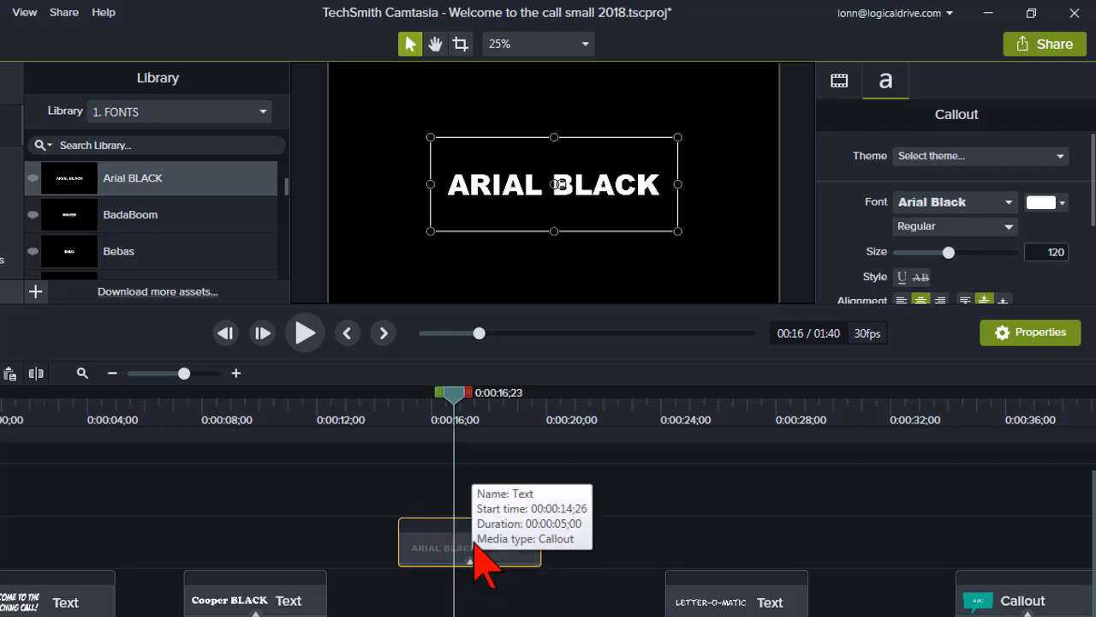
click(586, 43)
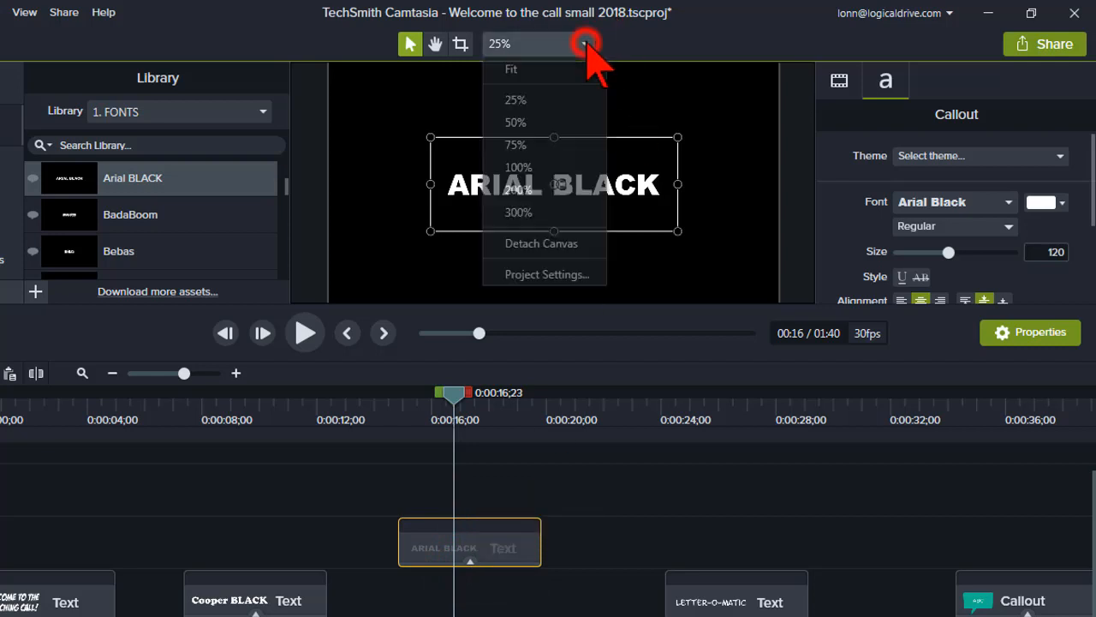
click(568, 274)
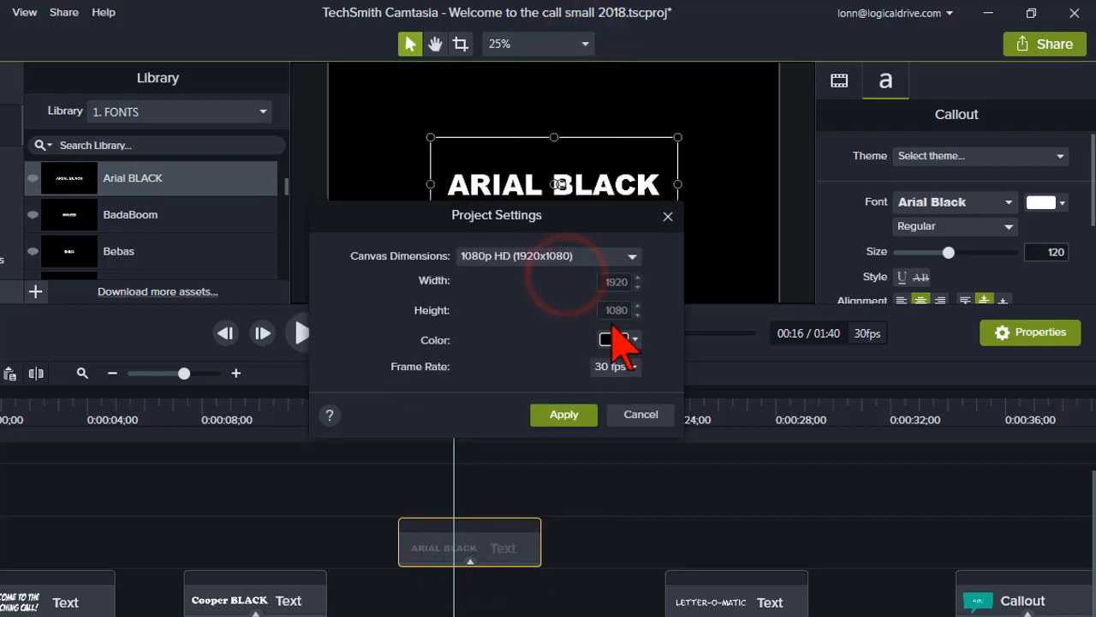
click(635, 340)
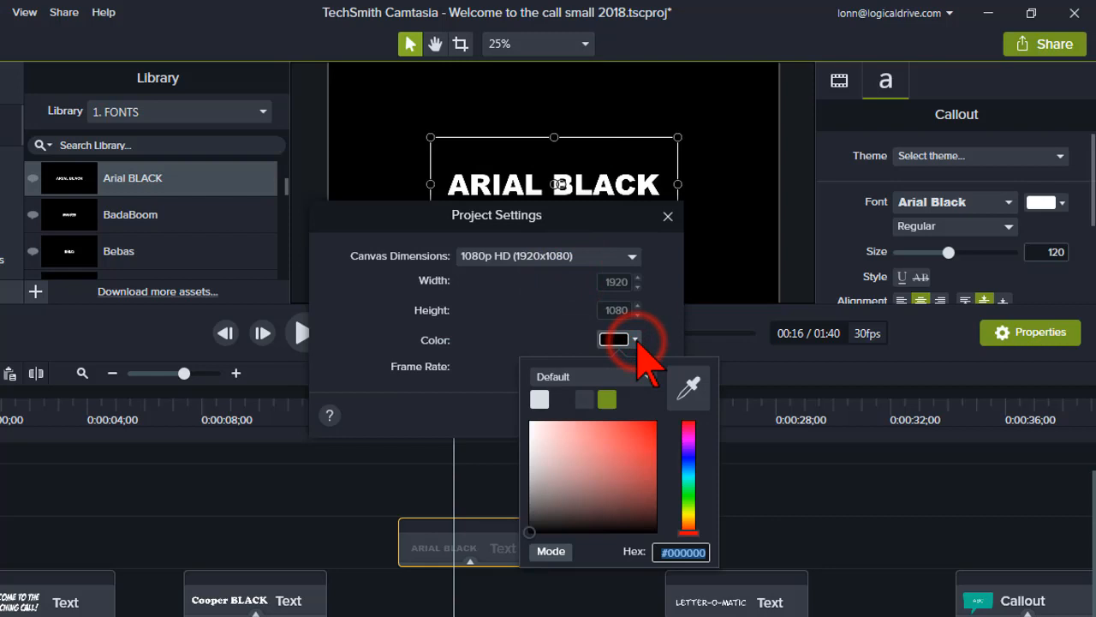
click(542, 400)
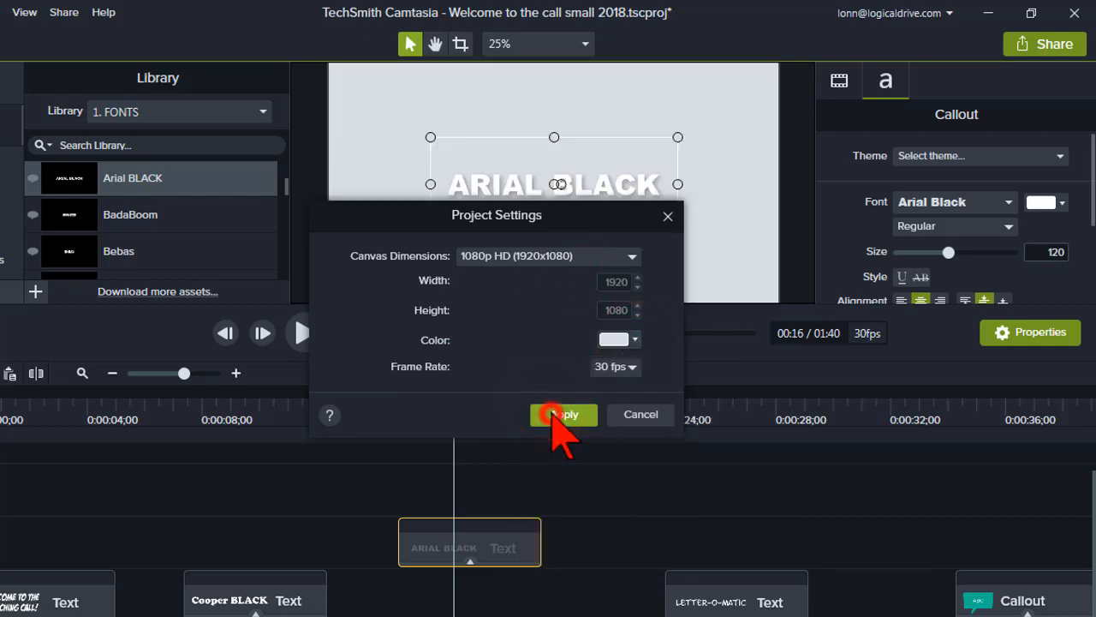
click(555, 412)
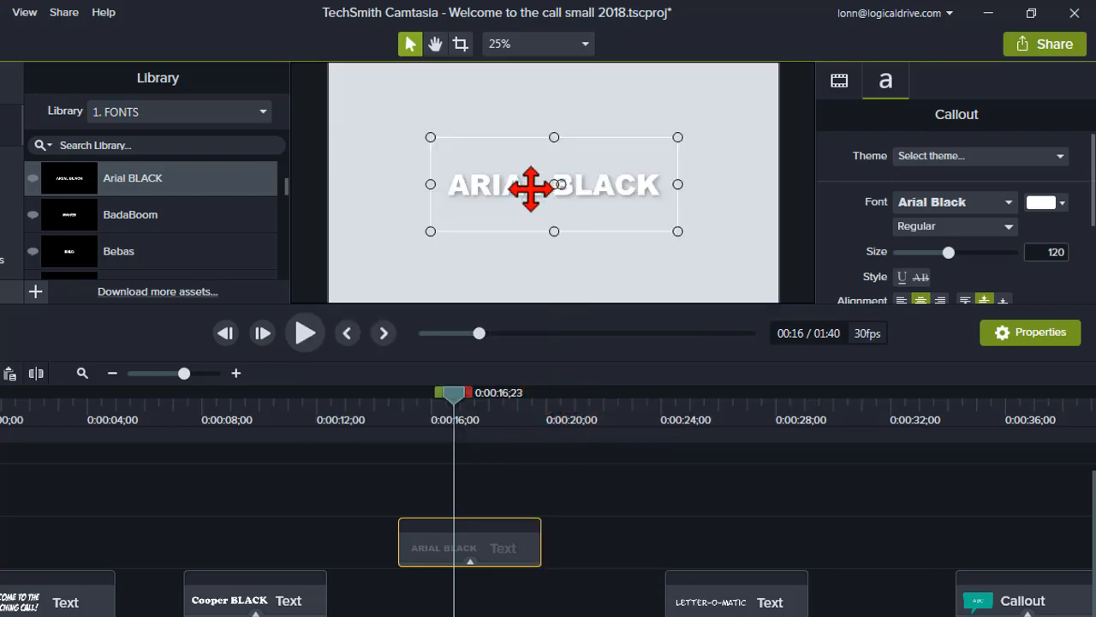
drag(514, 237, 522, 200)
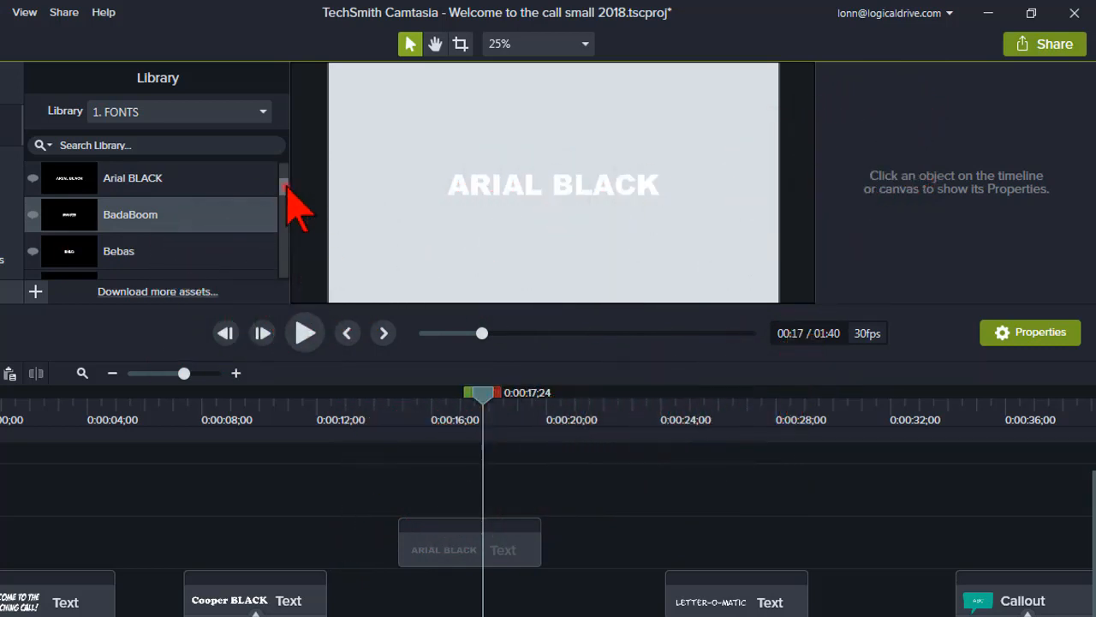
Step: Place the Cheyenne Hand asset from the 1. FONTS library after the Arial Black clip on the same track, starting at about 0:00:20
drag(284, 185, 294, 218)
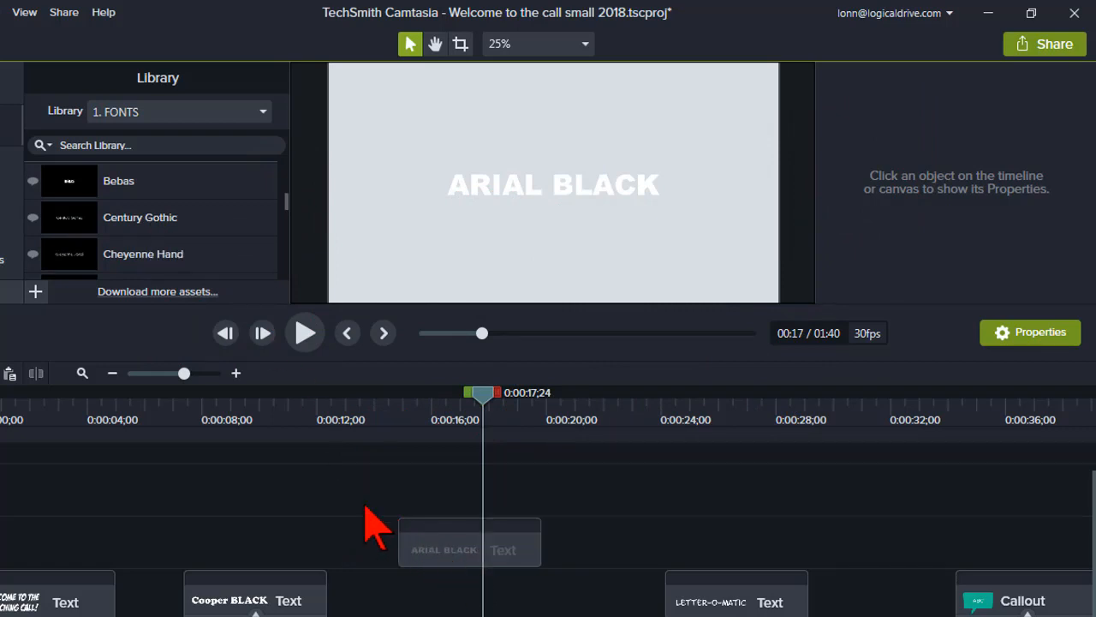
click(140, 251)
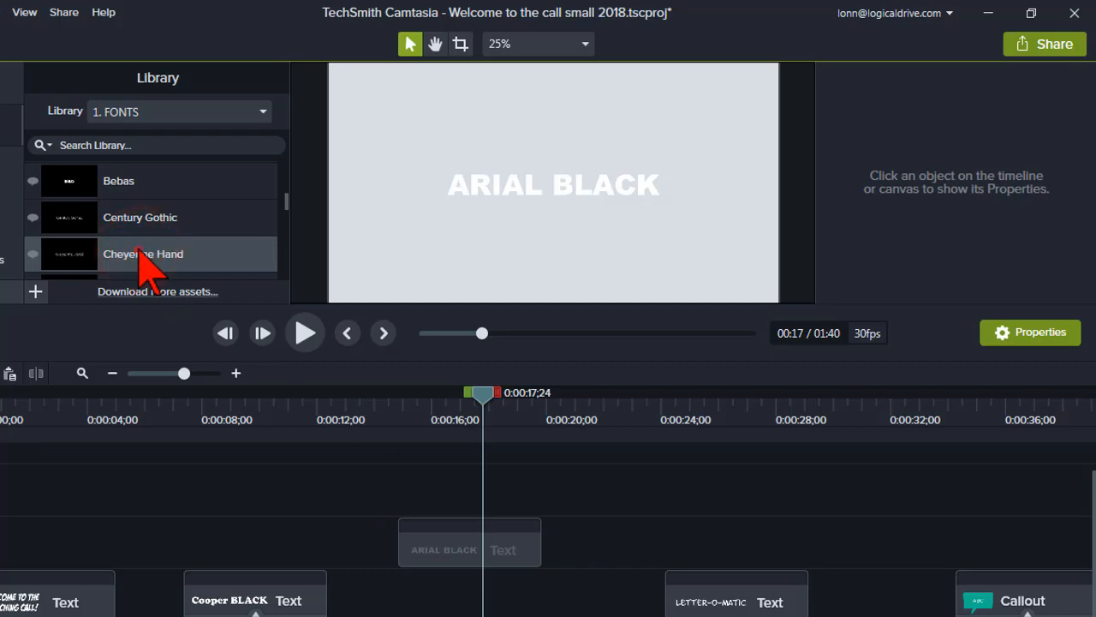
drag(140, 251, 587, 543)
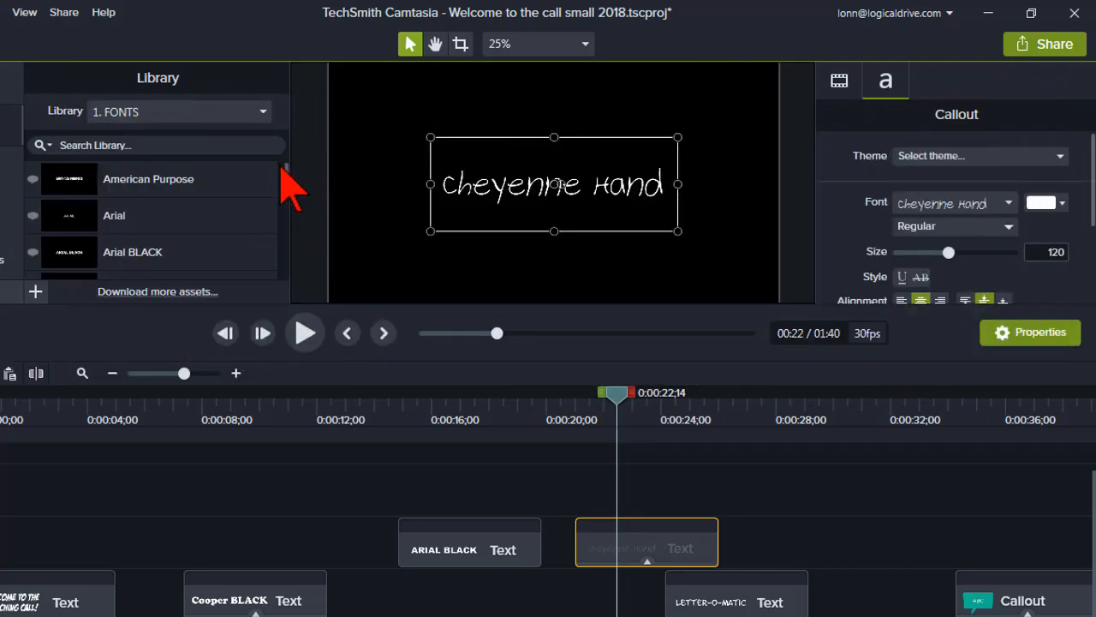
Step: Compare the saved fonts in the 1. FONTS library with the full font list for the Cheyenne Hand callout
drag(285, 171, 162, 186)
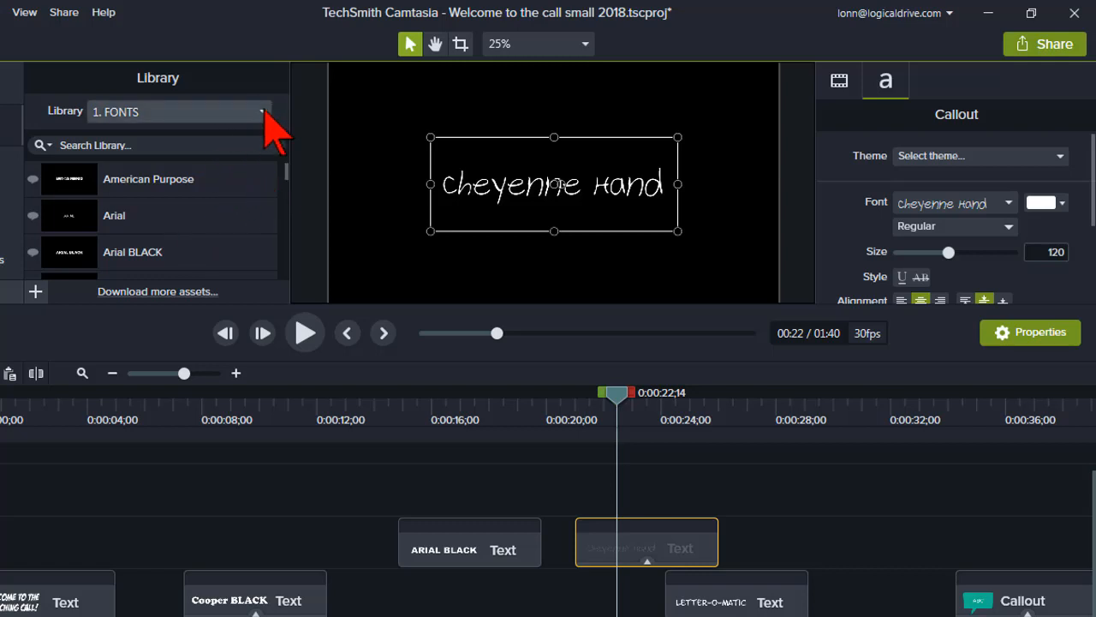
click(1008, 204)
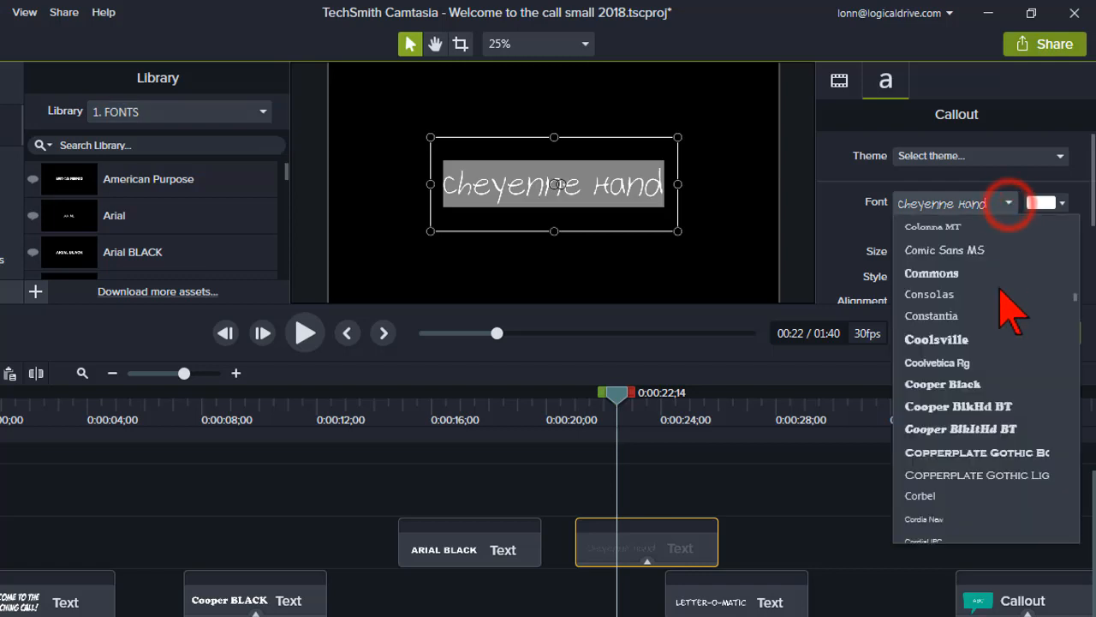
scroll(1004, 356, down, 7)
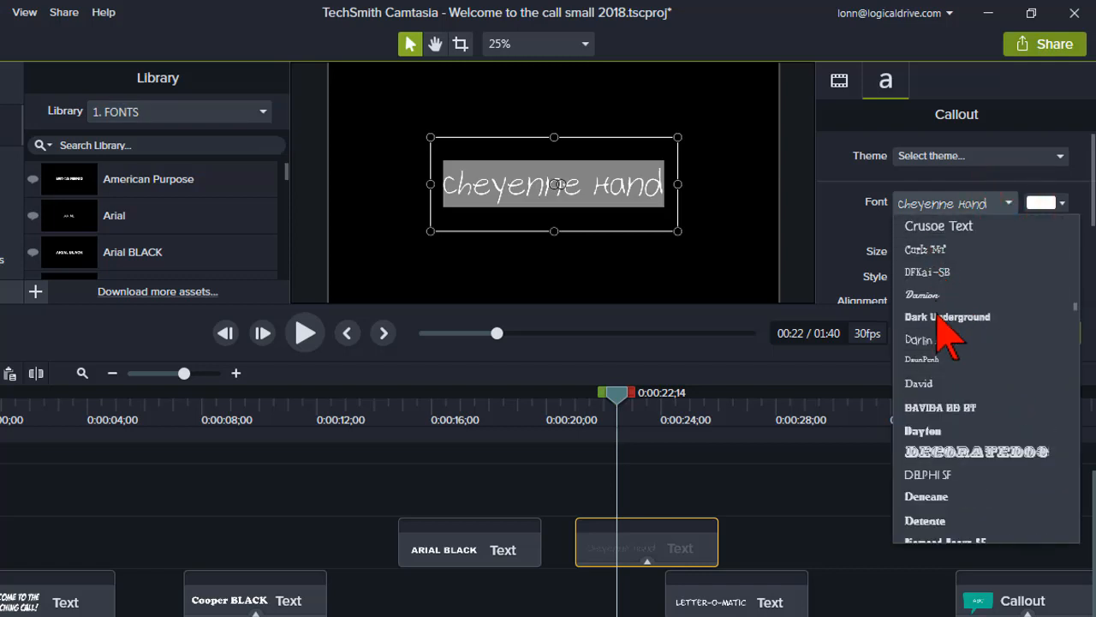
scroll(997, 445, down, 5)
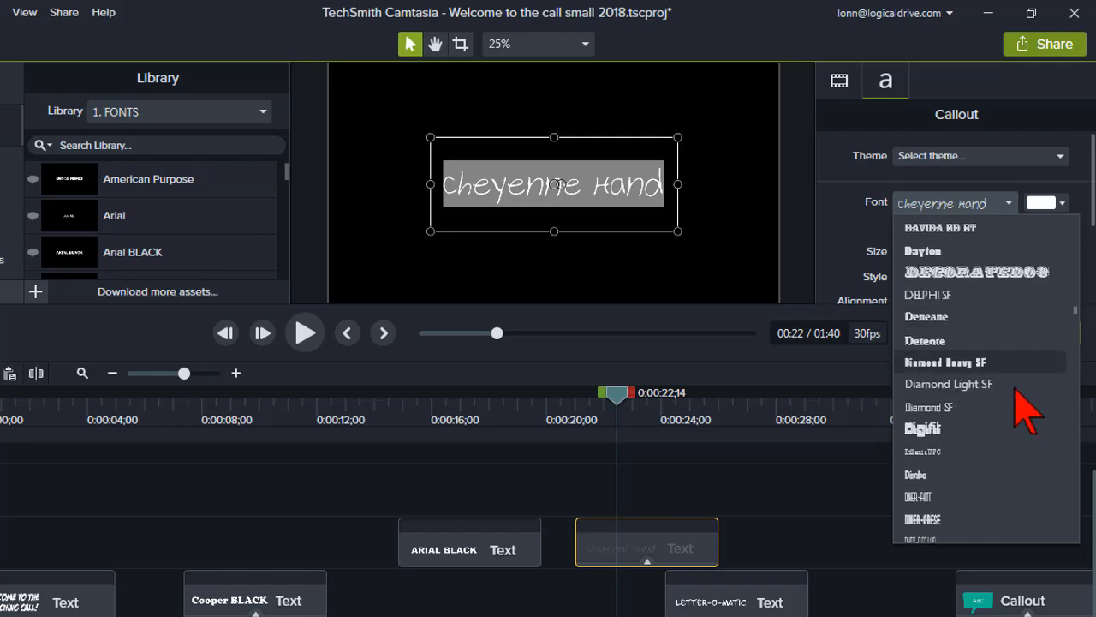
scroll(1012, 376, down, 10)
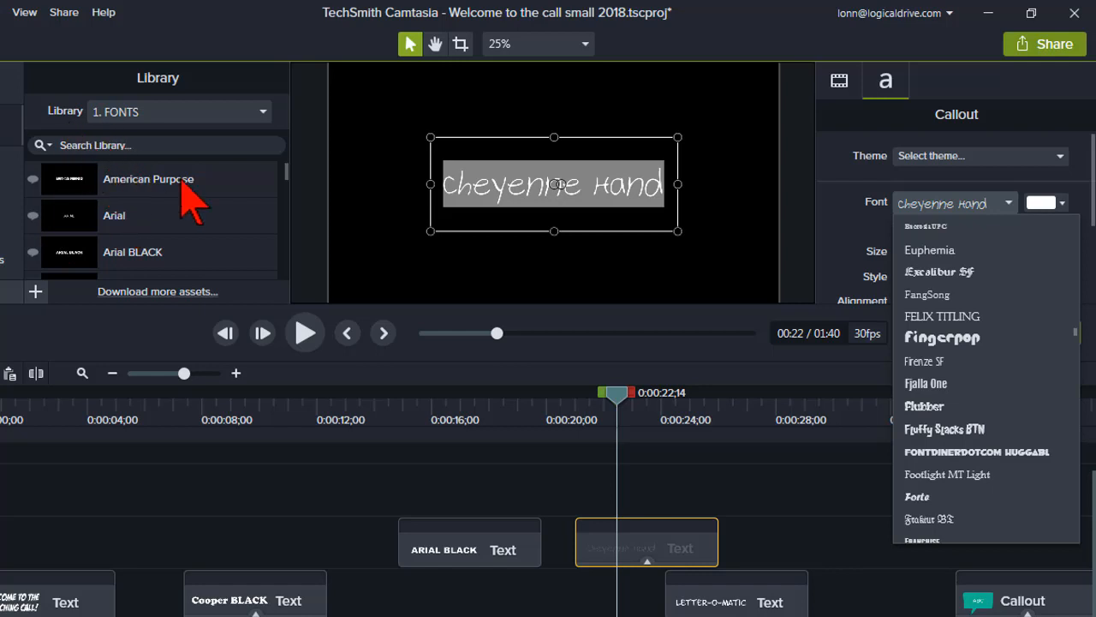
click(285, 169)
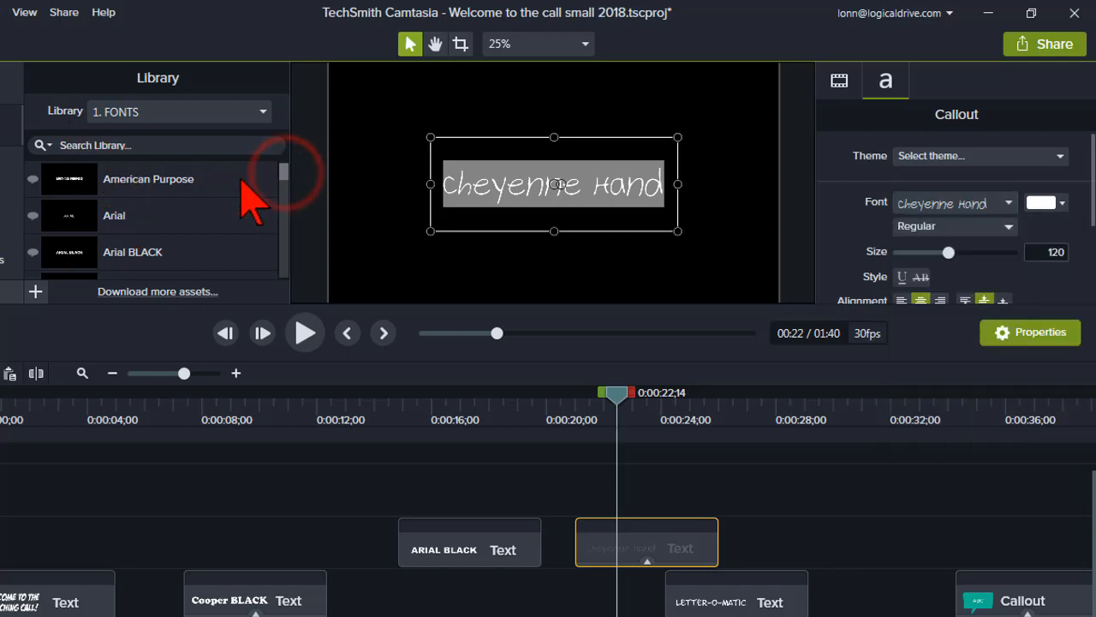
Step: Create a folder named "Cartoon" in the 1. FONTS library and find the Letter-o-Matic asset
scroll(225, 225, down, 6)
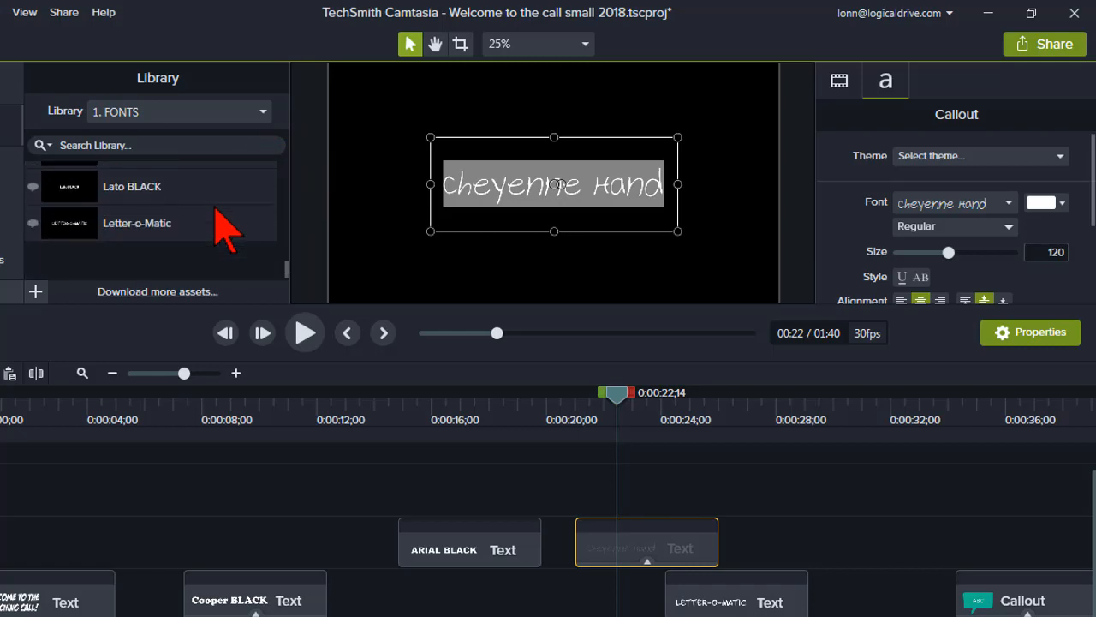
right_click(179, 268)
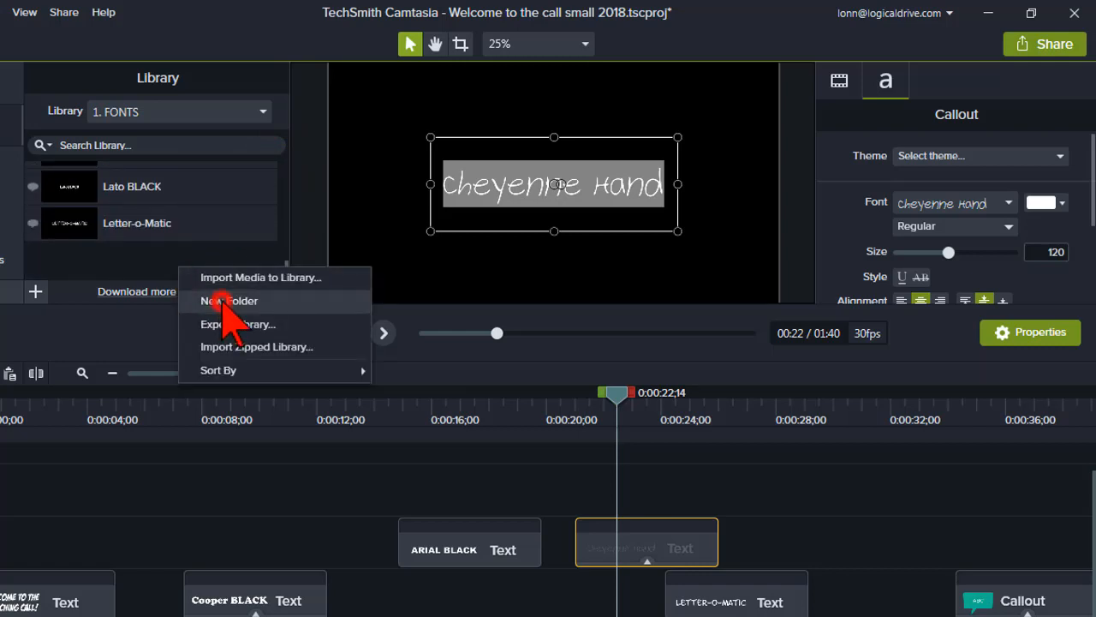
click(224, 301)
text(Cartoon)
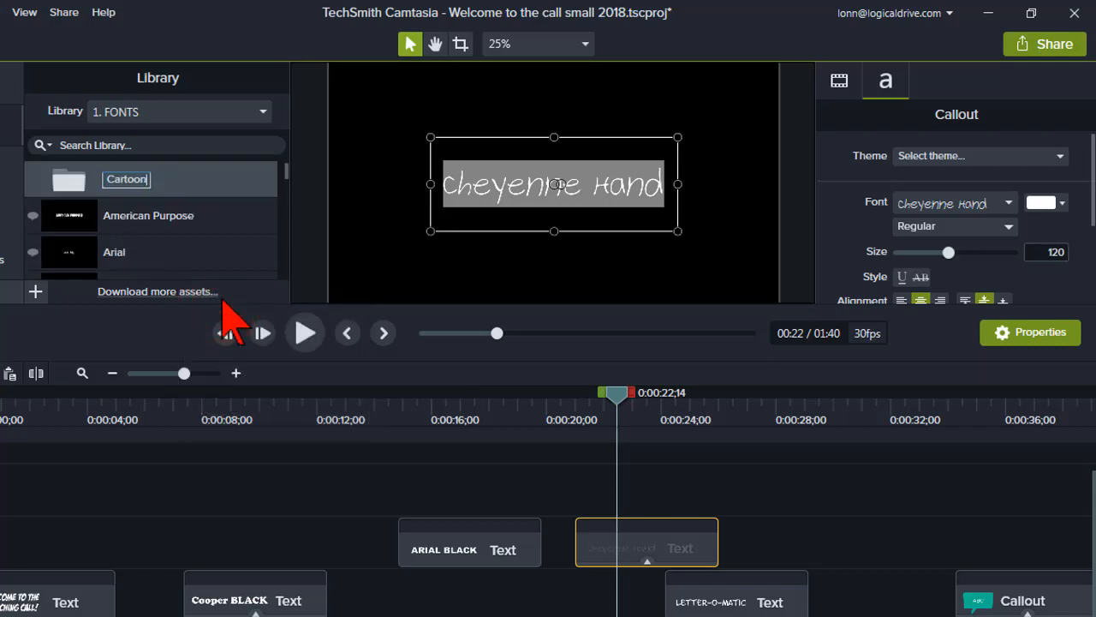
key(Return)
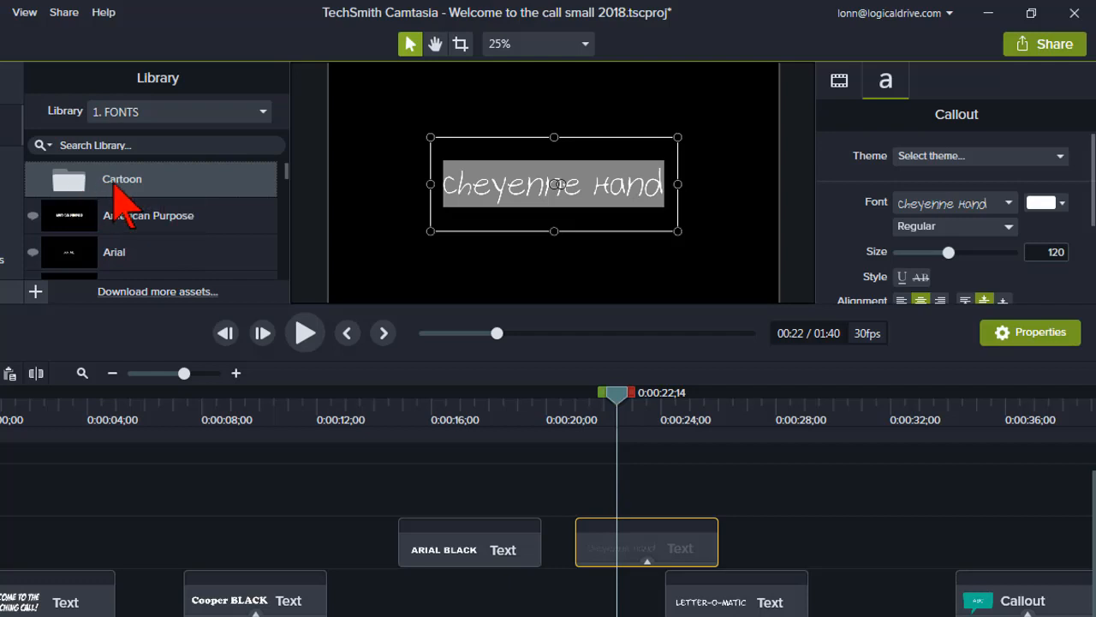
drag(286, 171, 288, 261)
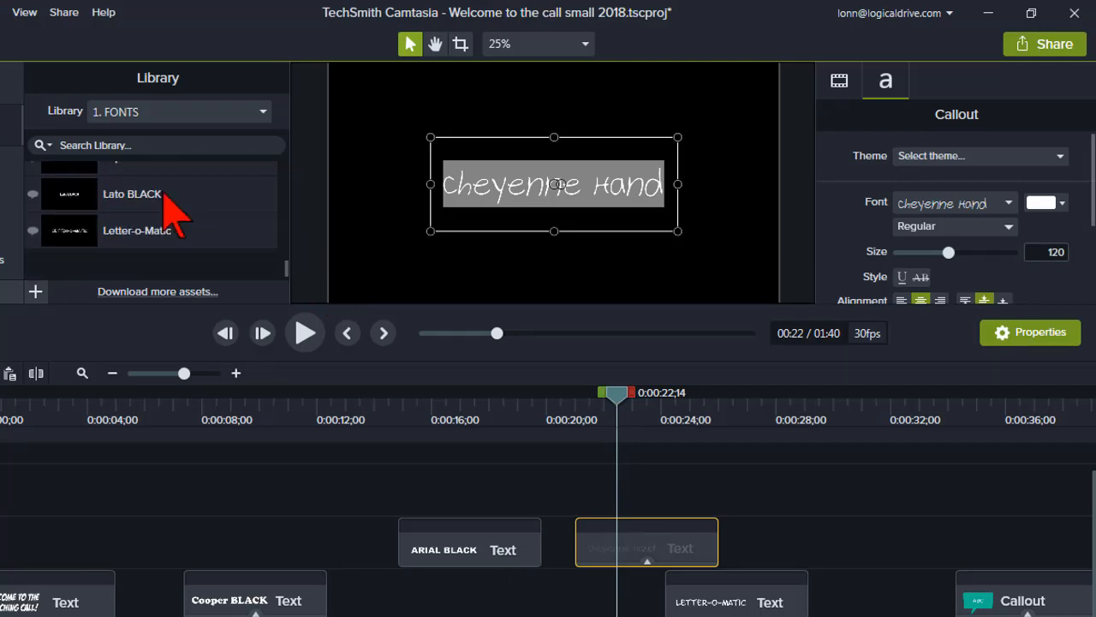